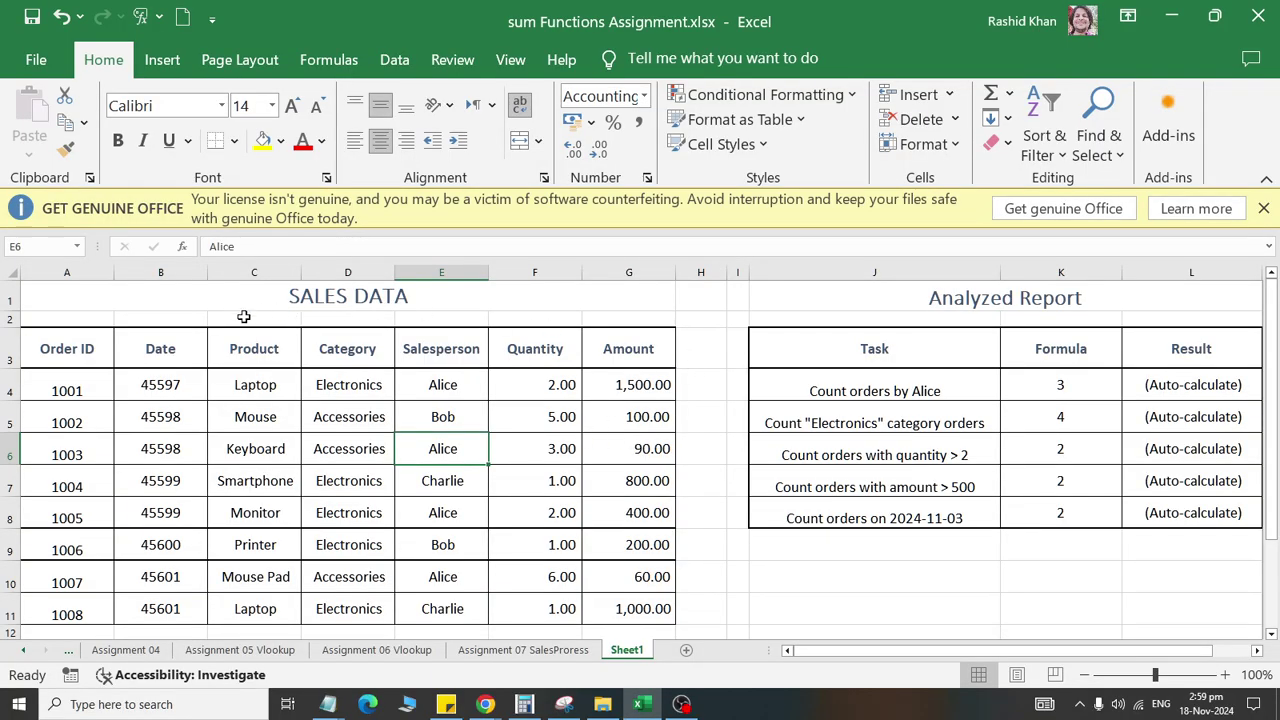
# Step: Format the Date cells B4:B11 as Short Date so they show 01-11-2024 to 05-11-2024
pyautogui.moveTo(63, 339); pyautogui.dragTo(46, 606)
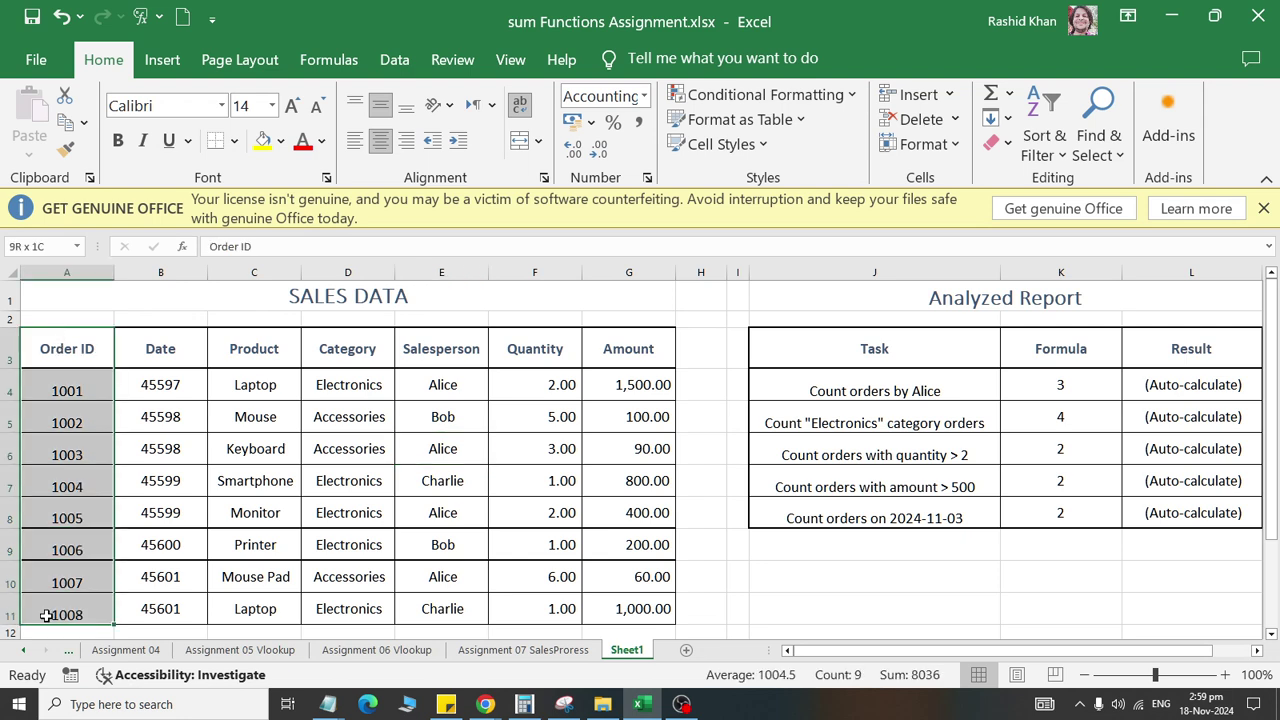
pyautogui.moveTo(163, 386)
pyautogui.mouseDown()
pyautogui.moveTo(171, 479)
pyautogui.moveTo(165, 460)
pyautogui.mouseUp()
pyautogui.click(643, 95)
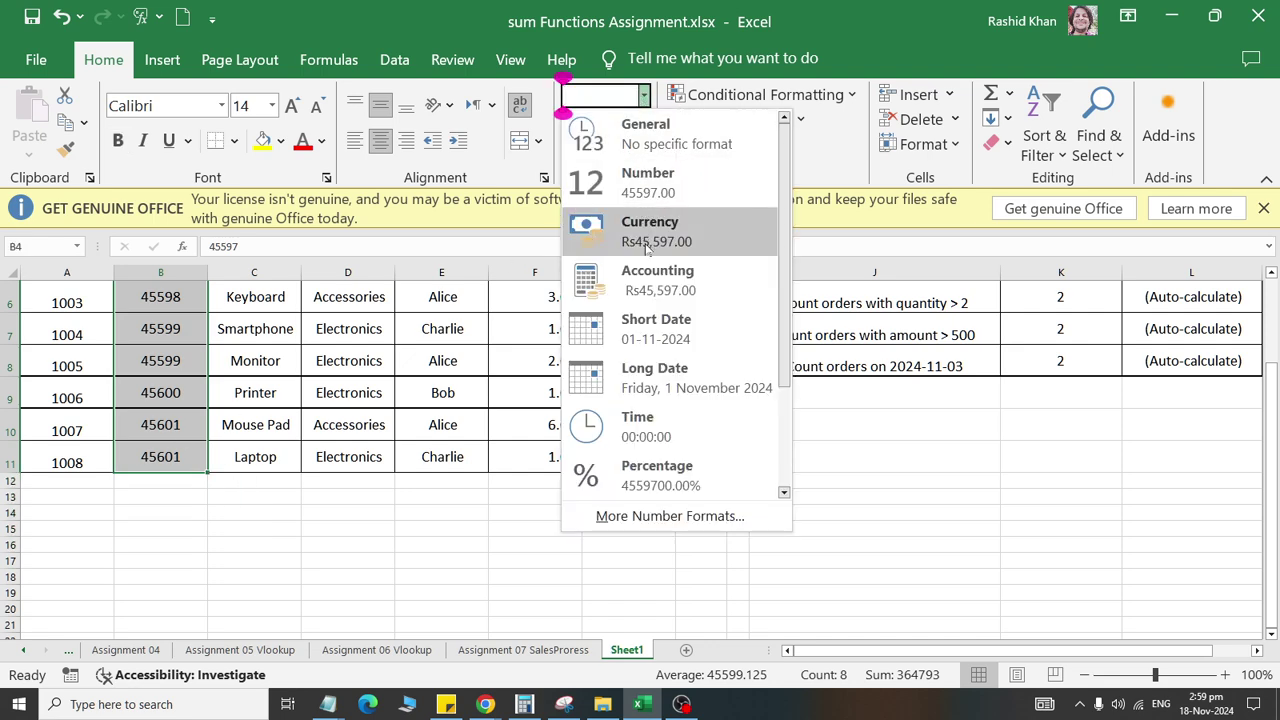
pyautogui.click(656, 345)
pyautogui.scroll(2, 450, 372)
pyautogui.click(177, 449)
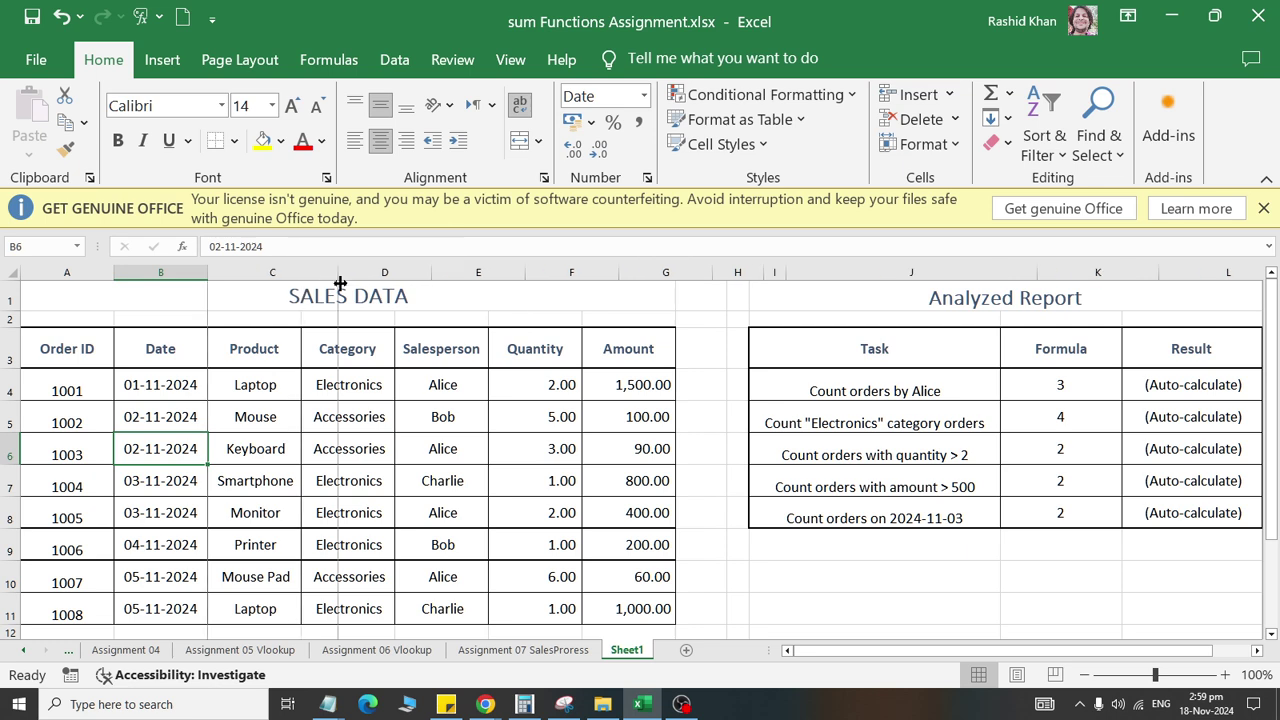
# Step: Widen column C and review the product names from Laptop in C4 to C11
pyautogui.moveTo(303, 272); pyautogui.dragTo(339, 290)
pyautogui.moveTo(281, 384); pyautogui.dragTo(274, 577)
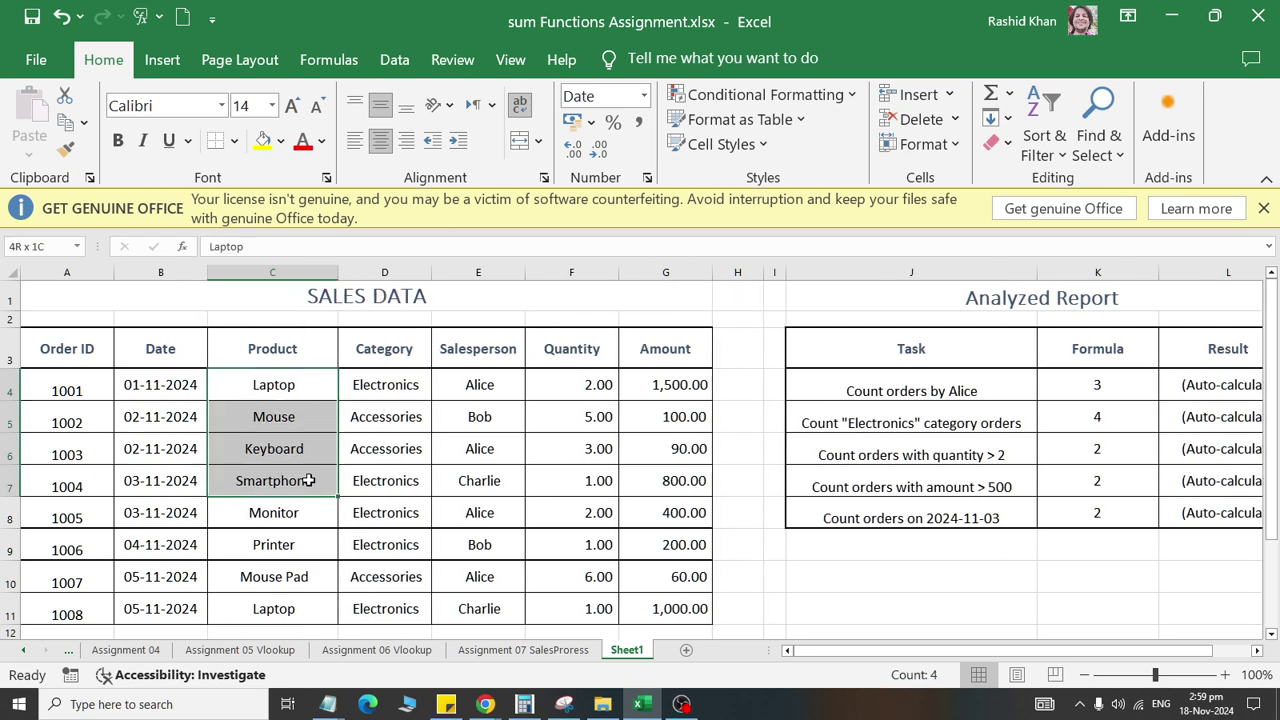
pyautogui.click(281, 384)
pyautogui.scroll(-1, 277, 447)
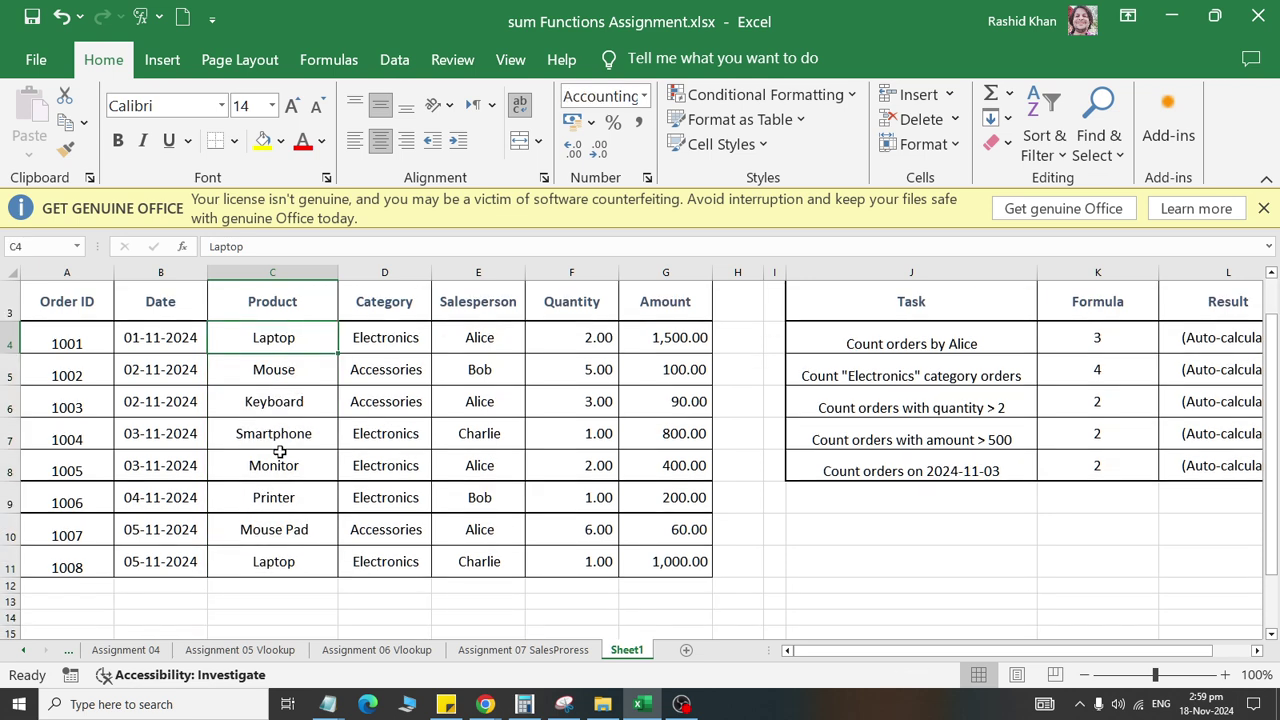
pyautogui.click(293, 568)
pyautogui.scroll(1, 296, 535)
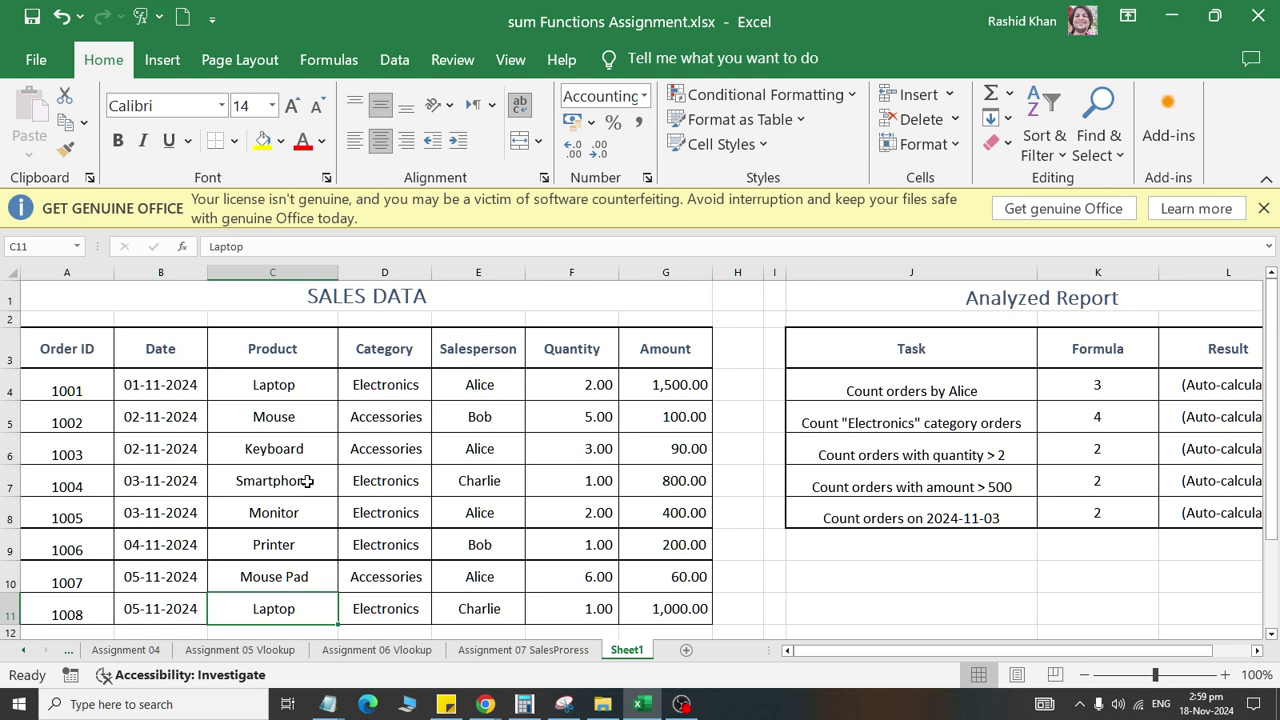
# Step: Review the Category entries such as Electronics in D4 and Accessories in D5
pyautogui.moveTo(414, 385)
pyautogui.mouseDown()
pyautogui.moveTo(436, 612)
pyautogui.moveTo(417, 608)
pyautogui.mouseUp()
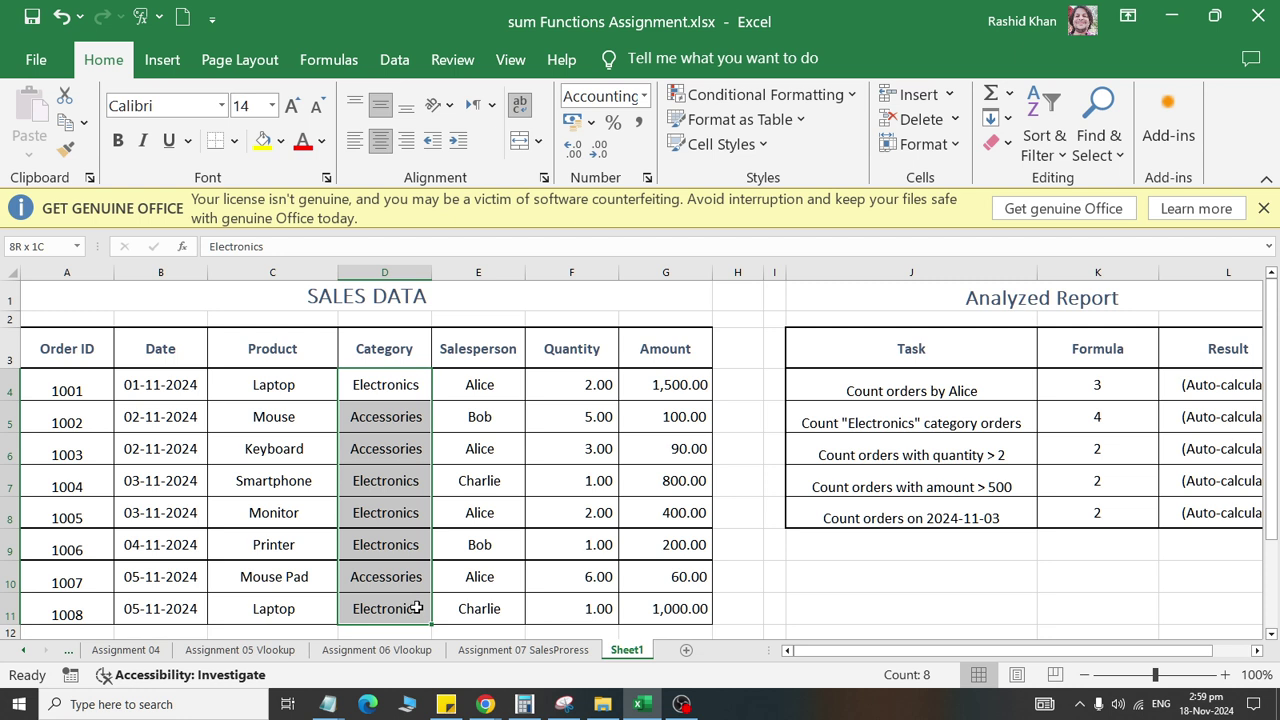
pyautogui.click(276, 383)
pyautogui.click(401, 387)
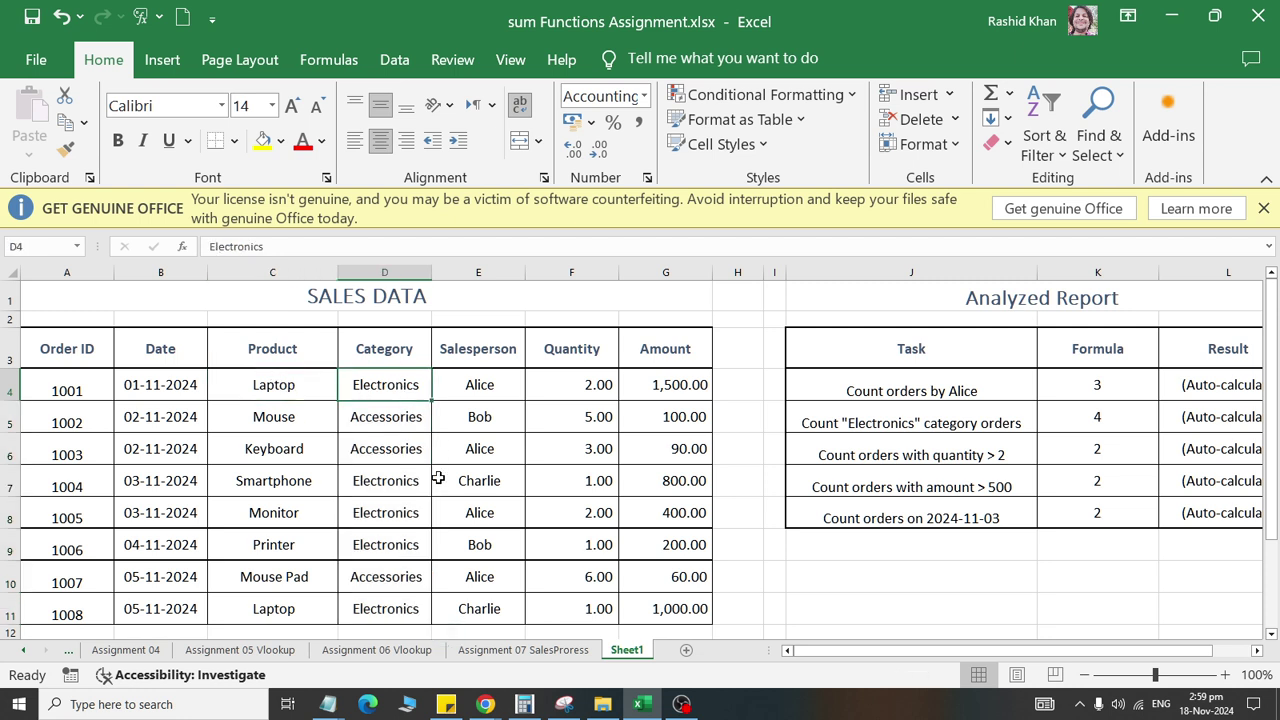
pyautogui.click(386, 424)
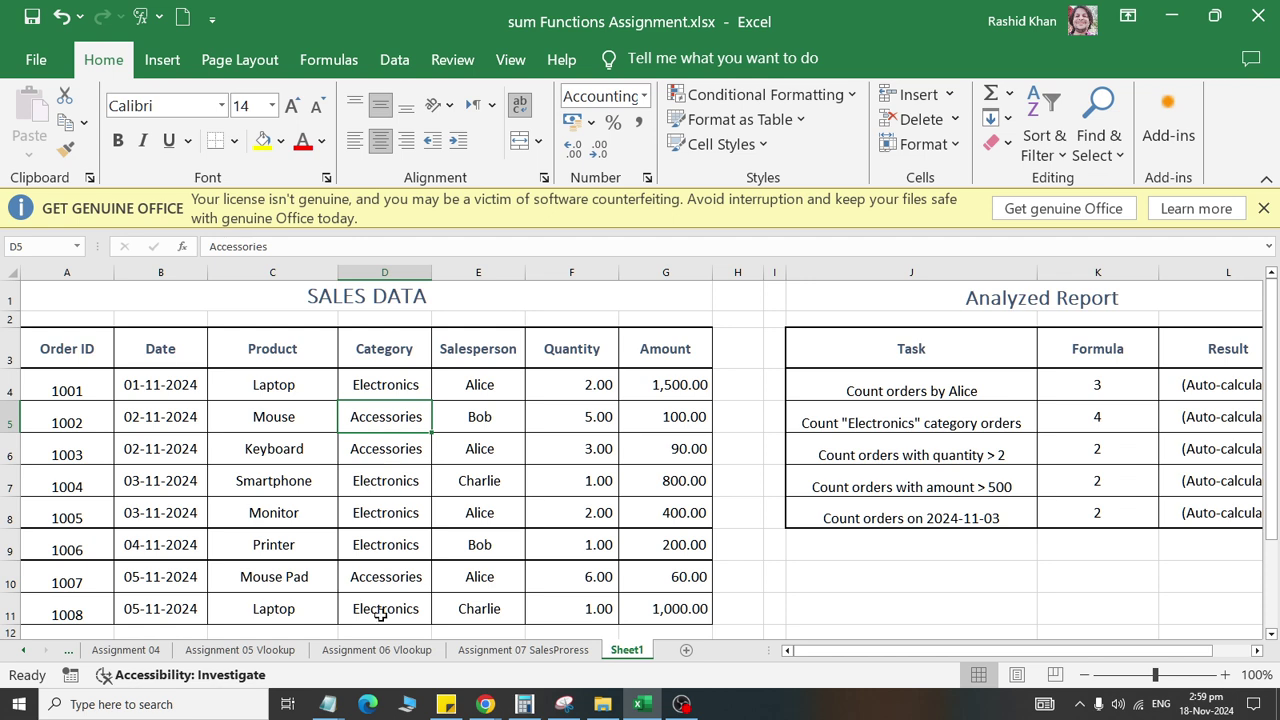
pyautogui.click(295, 484)
pyautogui.click(354, 481)
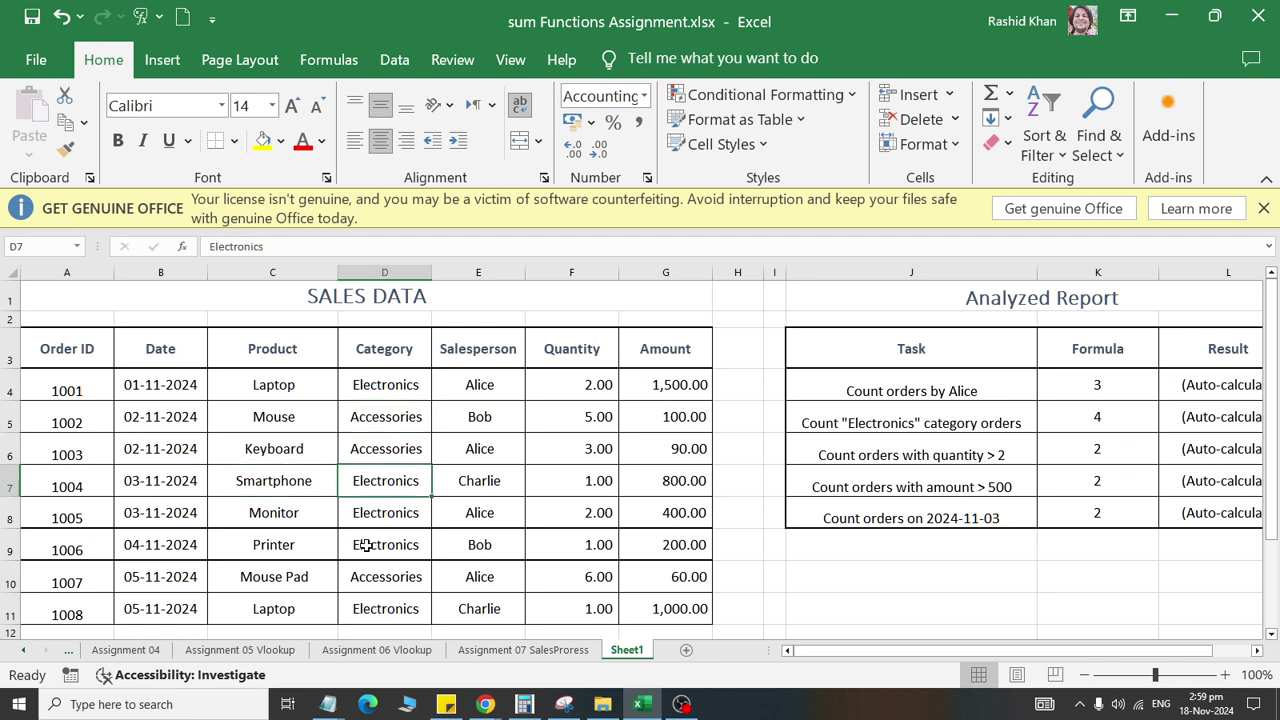
# Step: Review the salesperson names Alice, Bob and Charlie in column E
pyautogui.moveTo(497, 380); pyautogui.dragTo(497, 619)
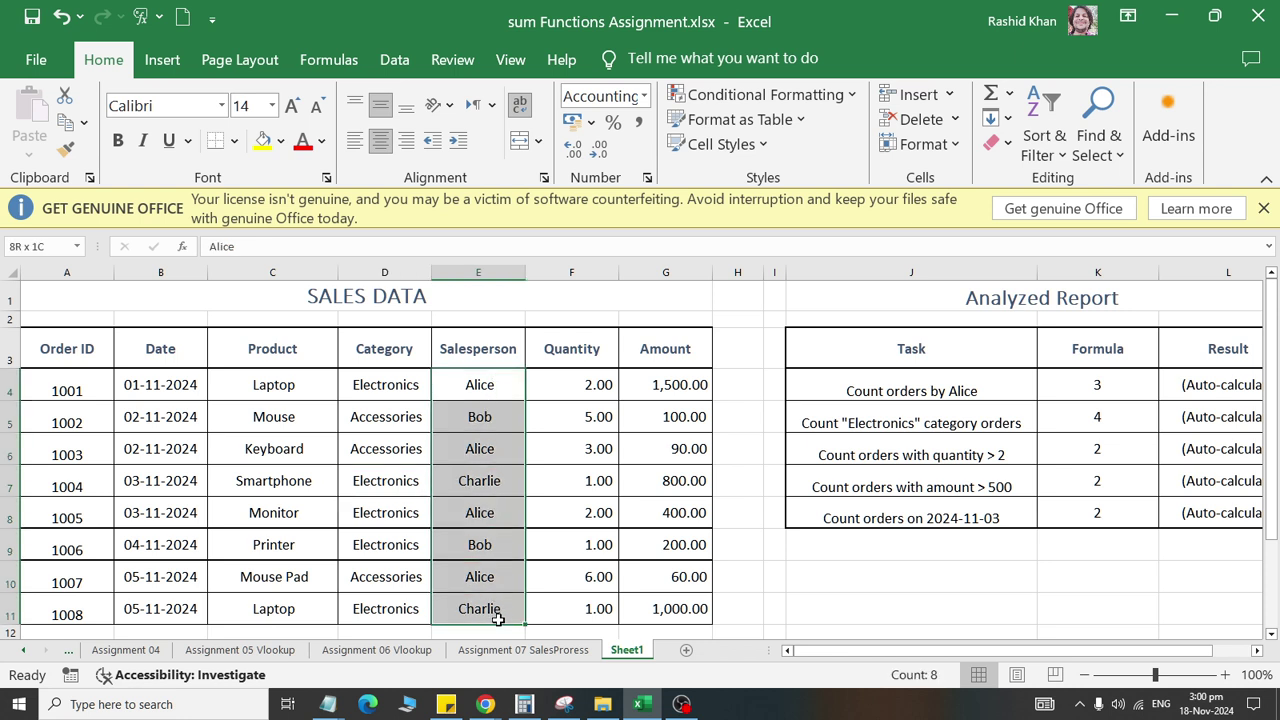
pyautogui.click(471, 382)
pyautogui.click(503, 425)
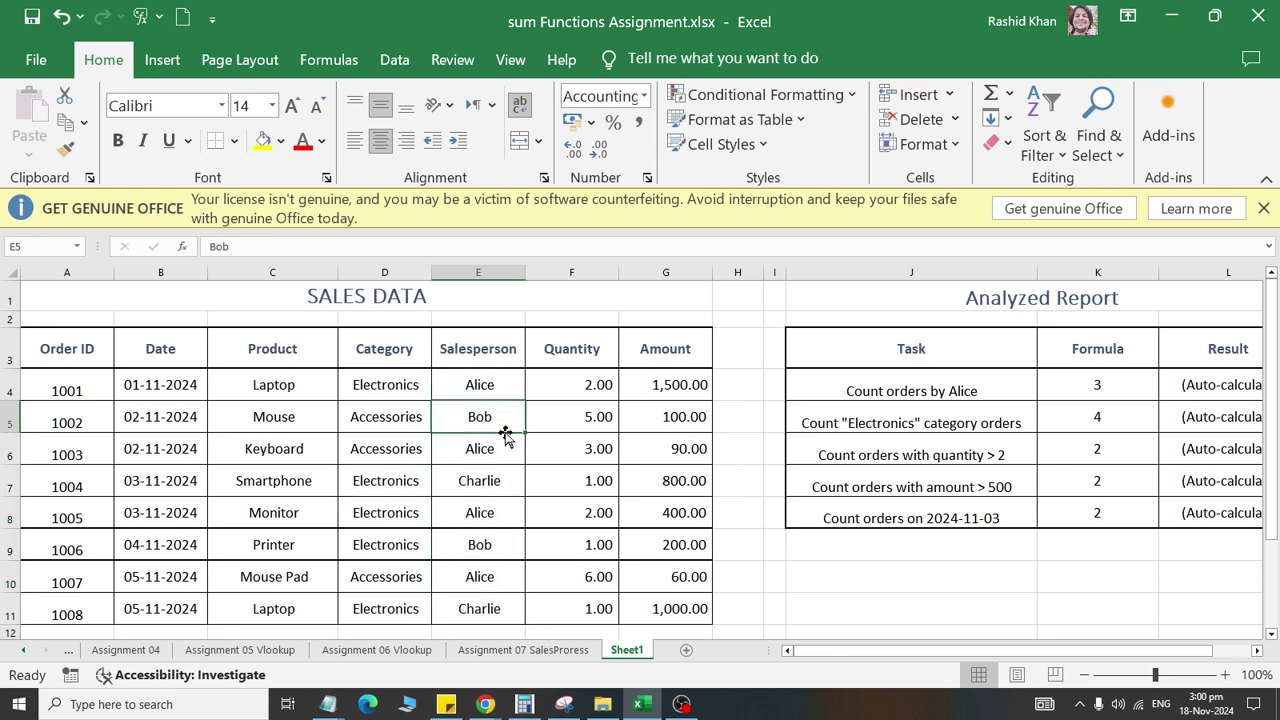
pyautogui.click(508, 486)
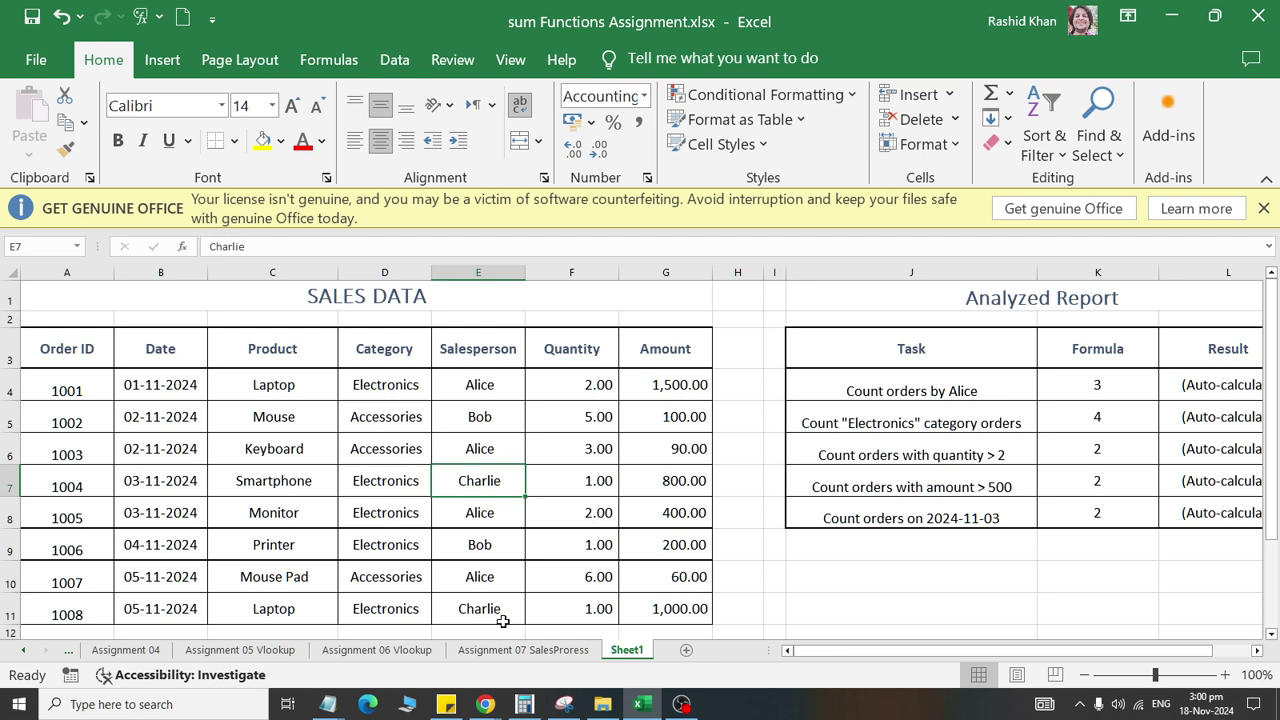
pyautogui.click(484, 386)
pyautogui.click(500, 458)
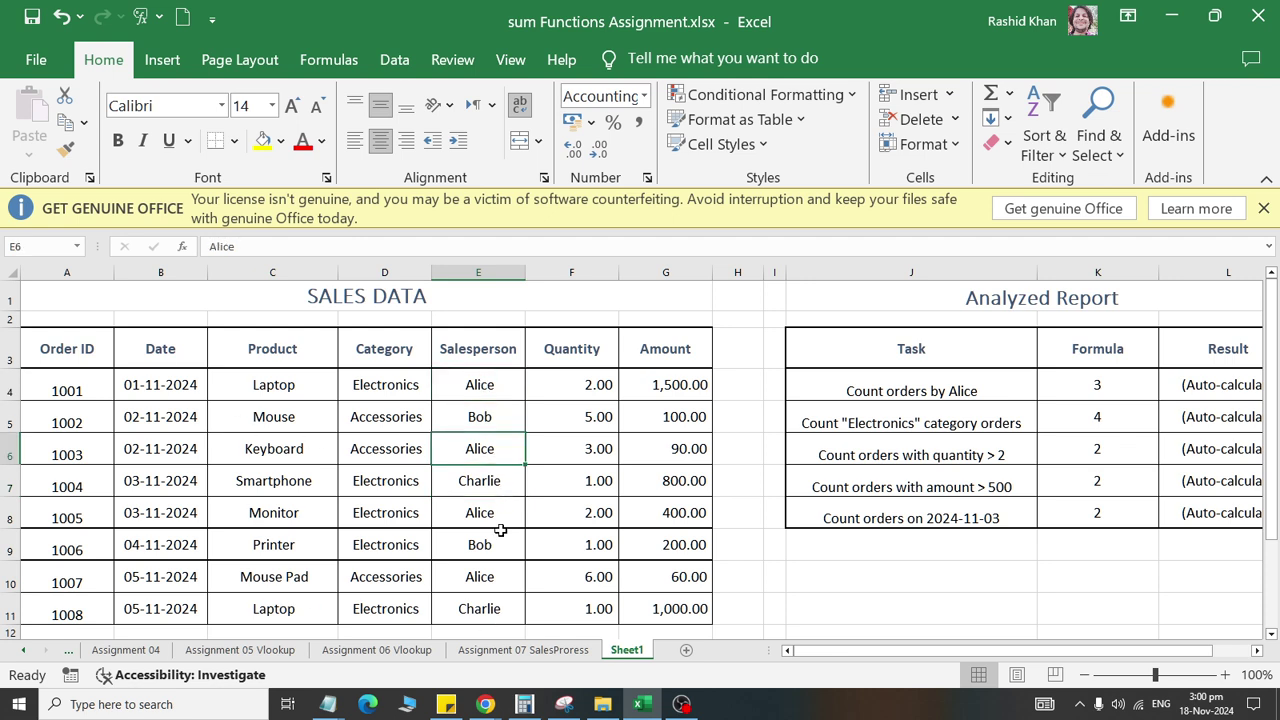
pyautogui.click(445, 485)
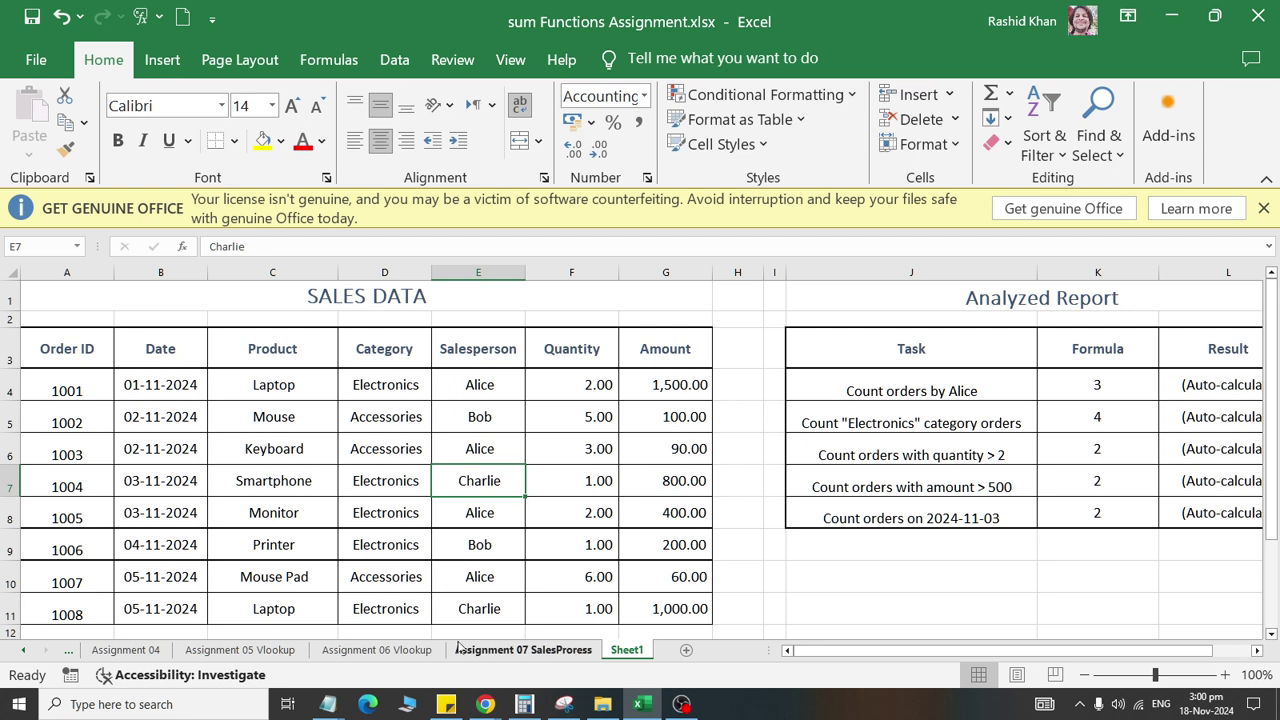
pyautogui.click(506, 546)
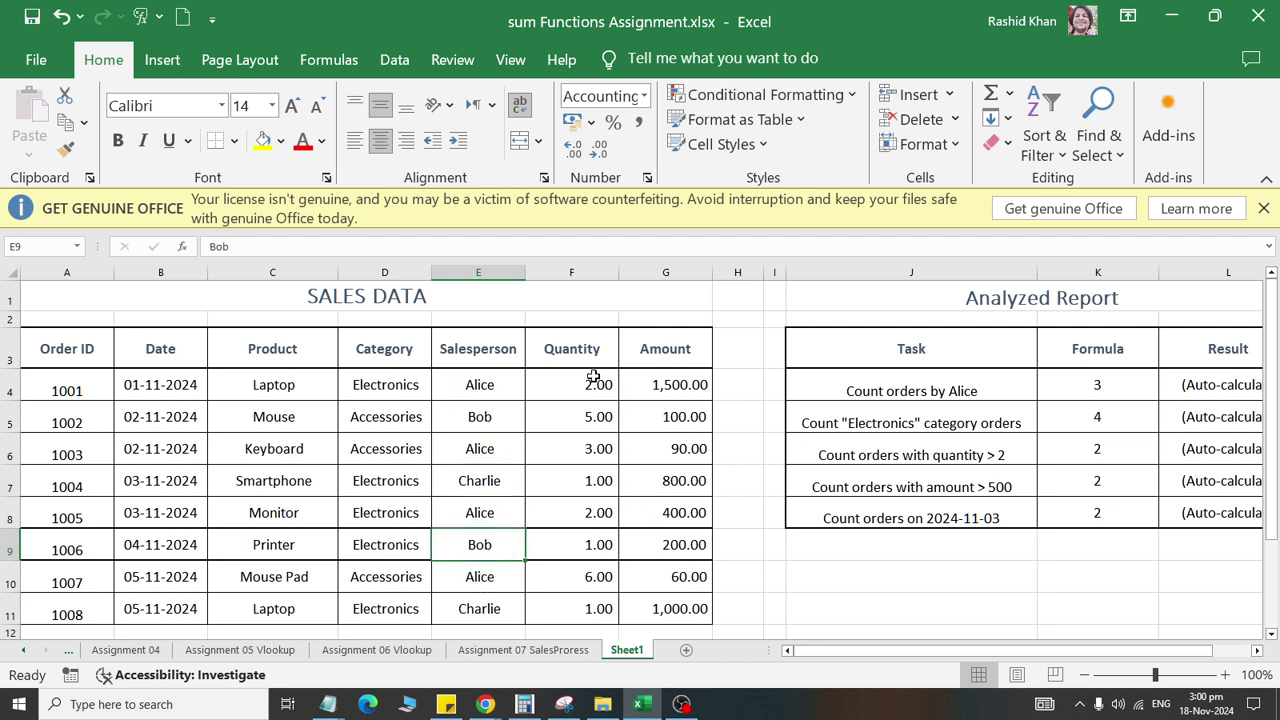
# Step: Give Quantity cells F4:F11 a centered Number format with no decimals (2, 5, 3)
pyautogui.moveTo(593, 376); pyautogui.dragTo(594, 609)
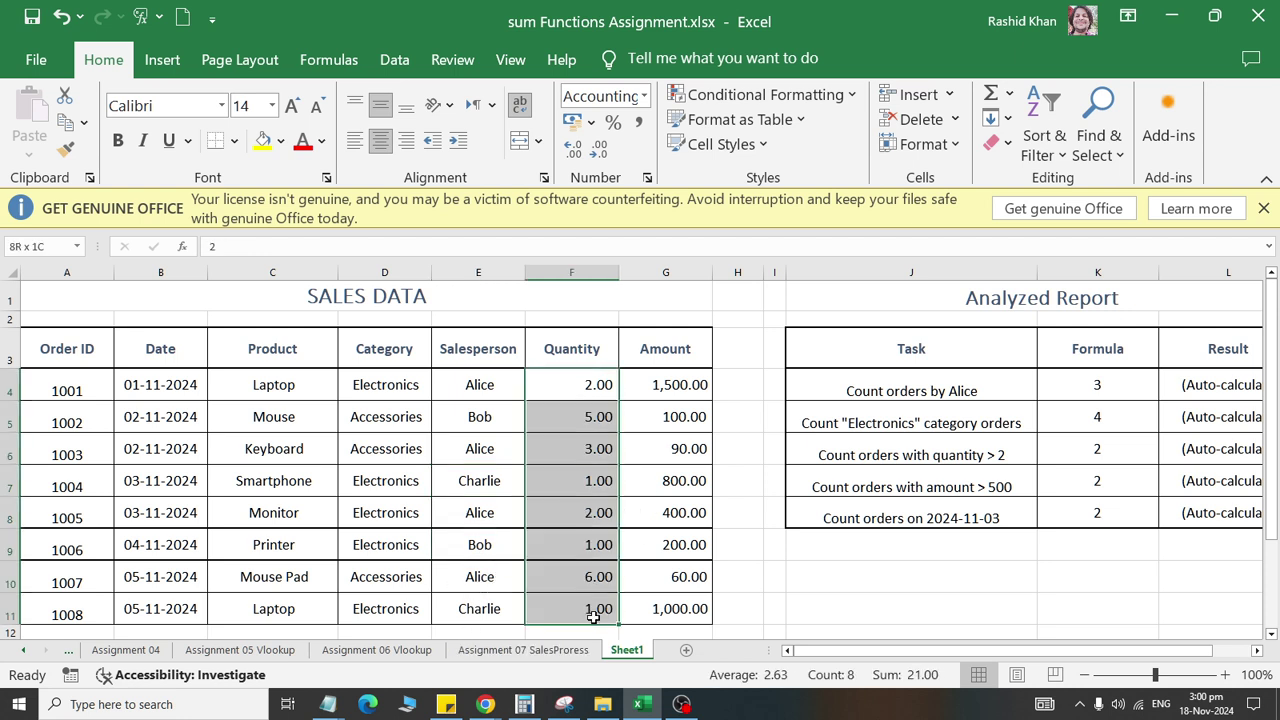
pyautogui.click(383, 145)
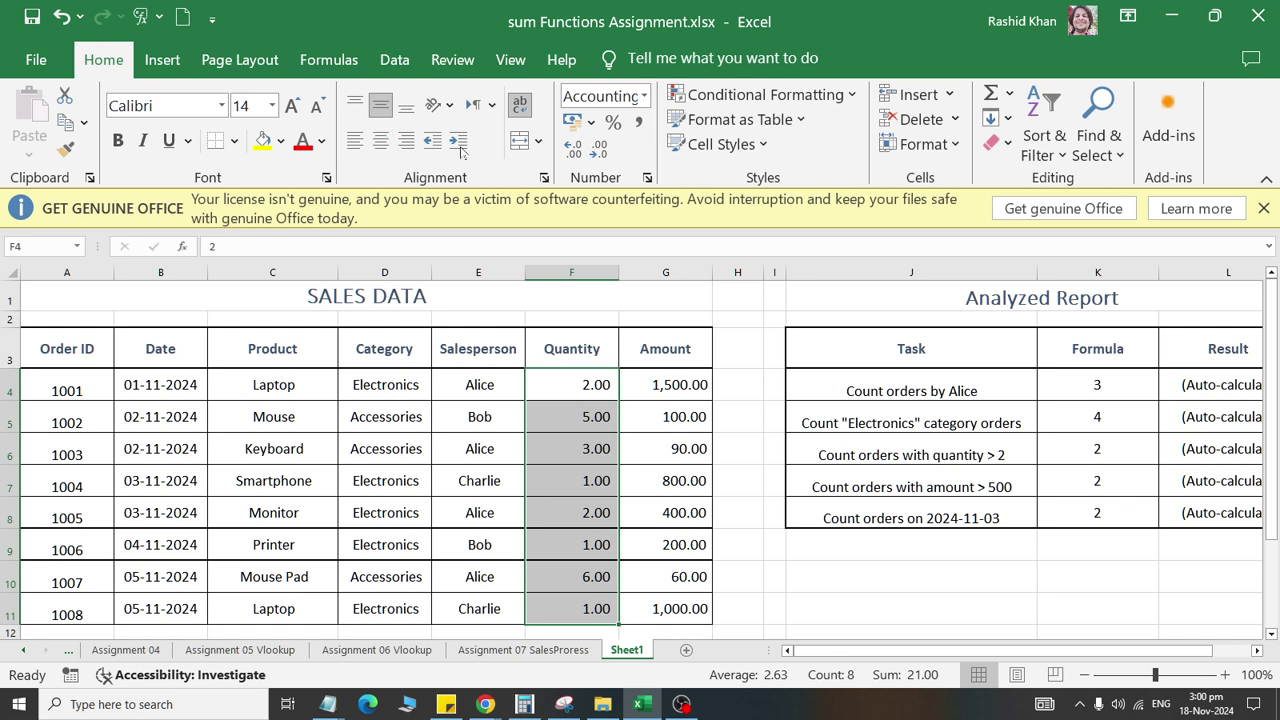
pyautogui.click(644, 95)
pyautogui.click(648, 203)
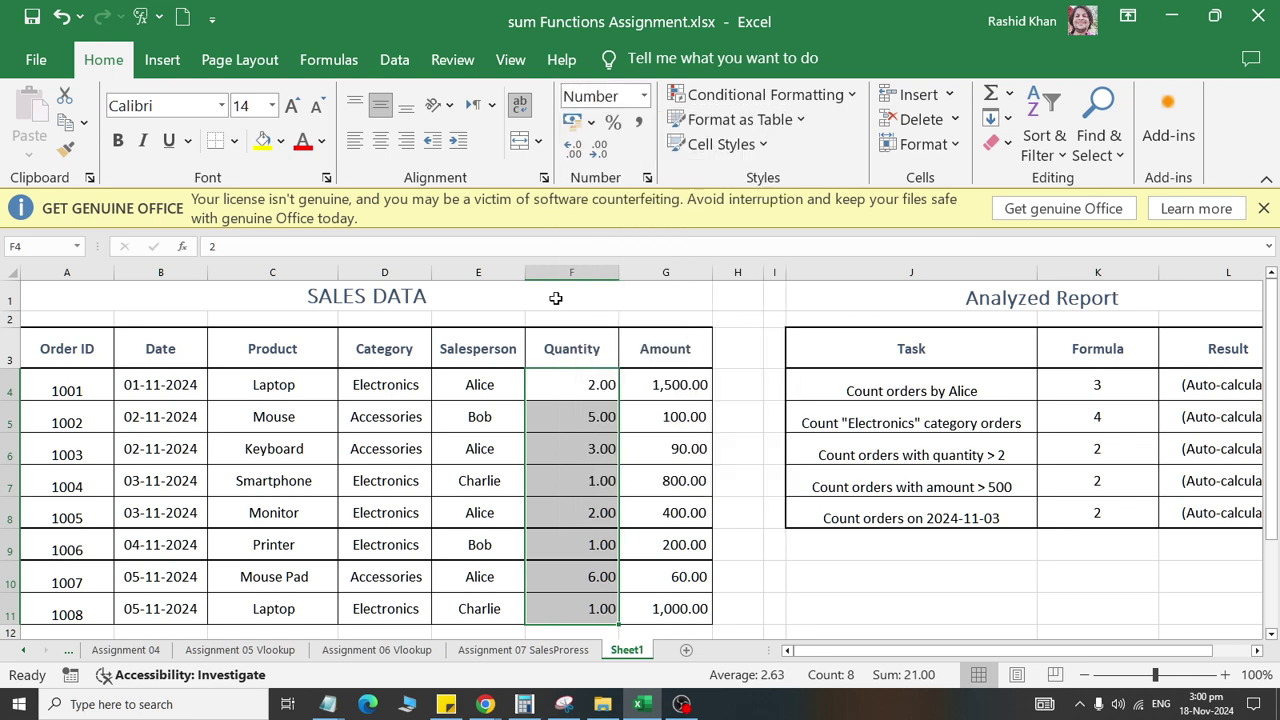
pyautogui.click(380, 140)
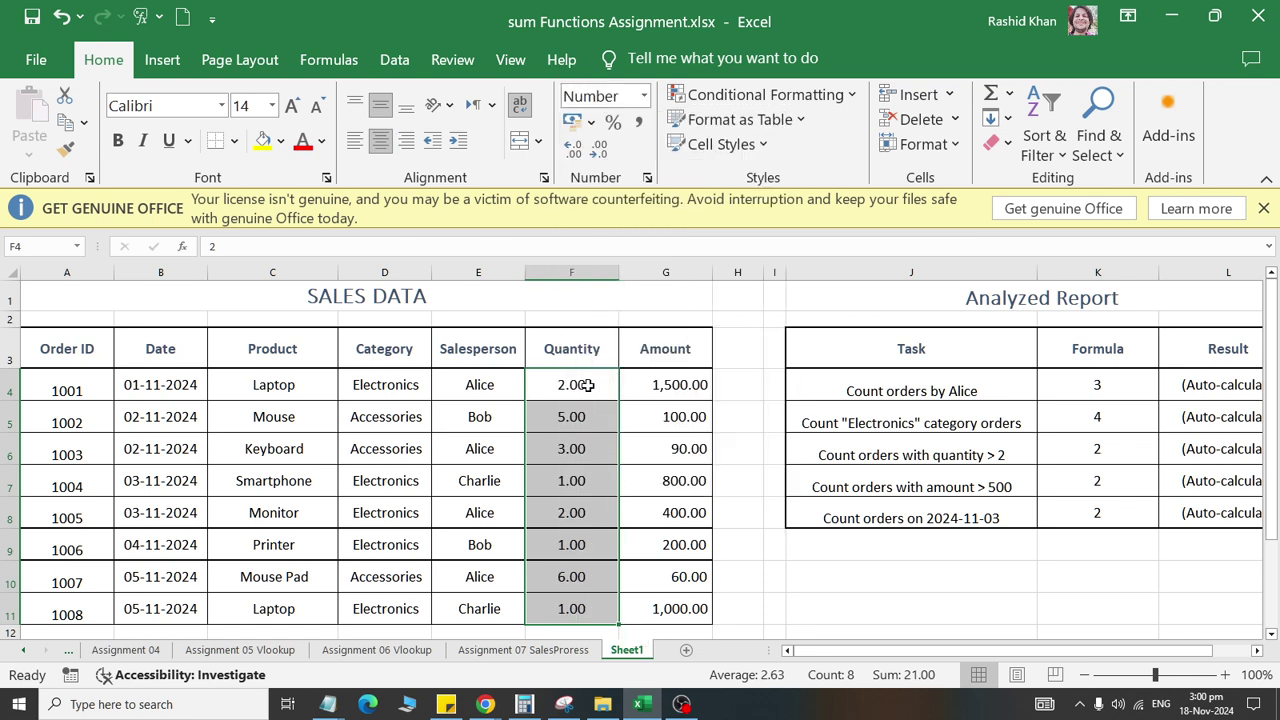
pyautogui.doubleClick(601, 148)
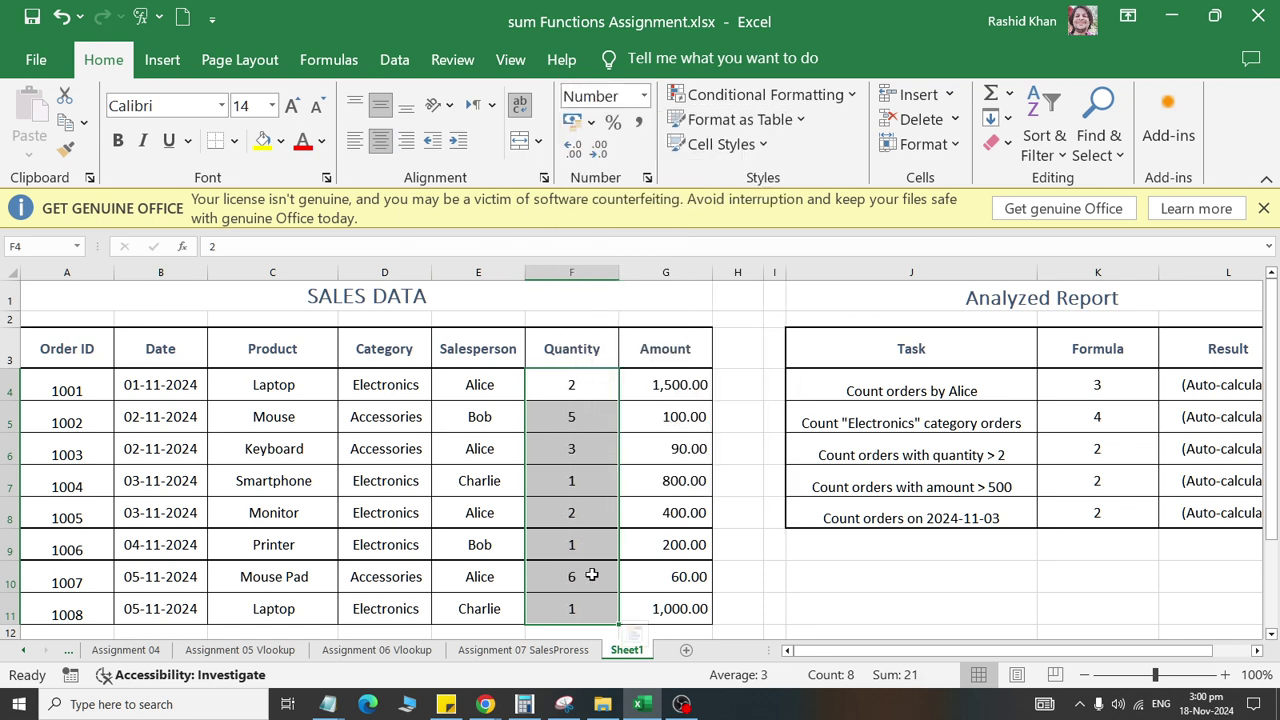
pyautogui.moveTo(672, 386)
pyautogui.mouseDown()
pyautogui.moveTo(676, 623)
pyautogui.moveTo(684, 610)
pyautogui.mouseUp()
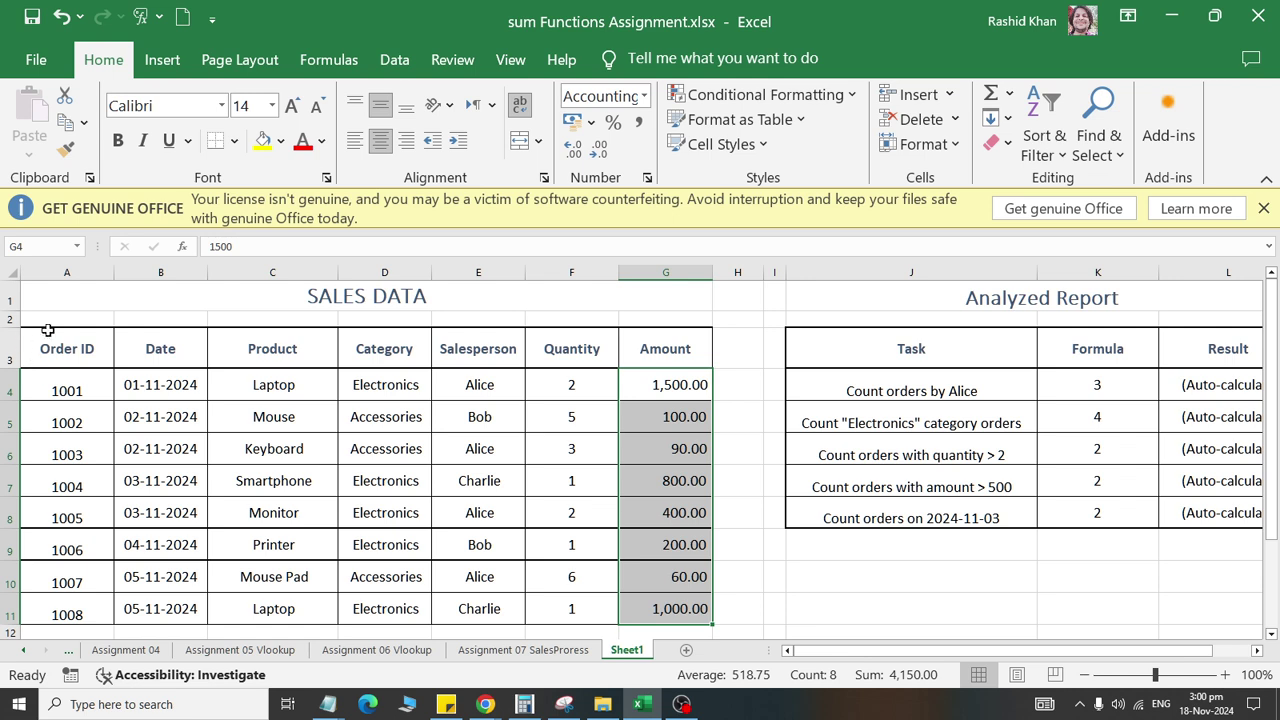
# Step: Review the sales table headers, data and the report's task descriptions J4:J8
pyautogui.moveTo(48, 345); pyautogui.dragTo(300, 349)
pyautogui.moveTo(457, 381); pyautogui.dragTo(668, 612)
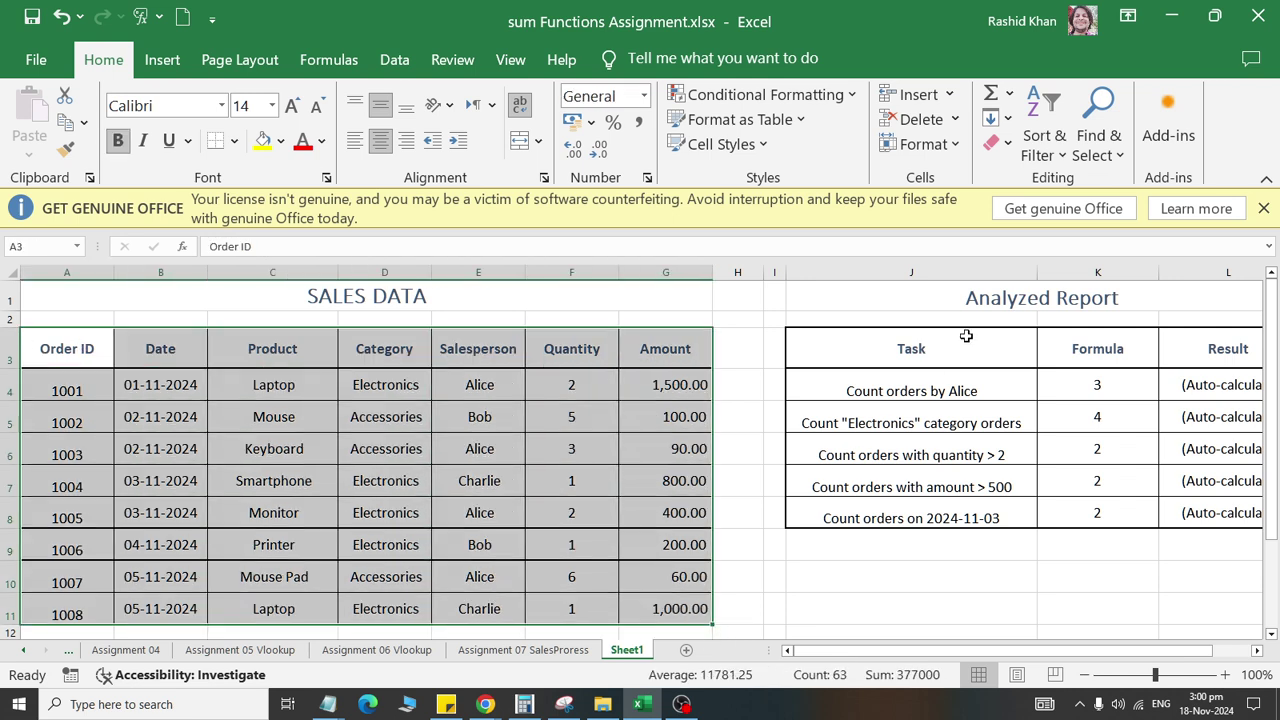
pyautogui.click(987, 307)
pyautogui.moveTo(966, 388); pyautogui.dragTo(975, 517)
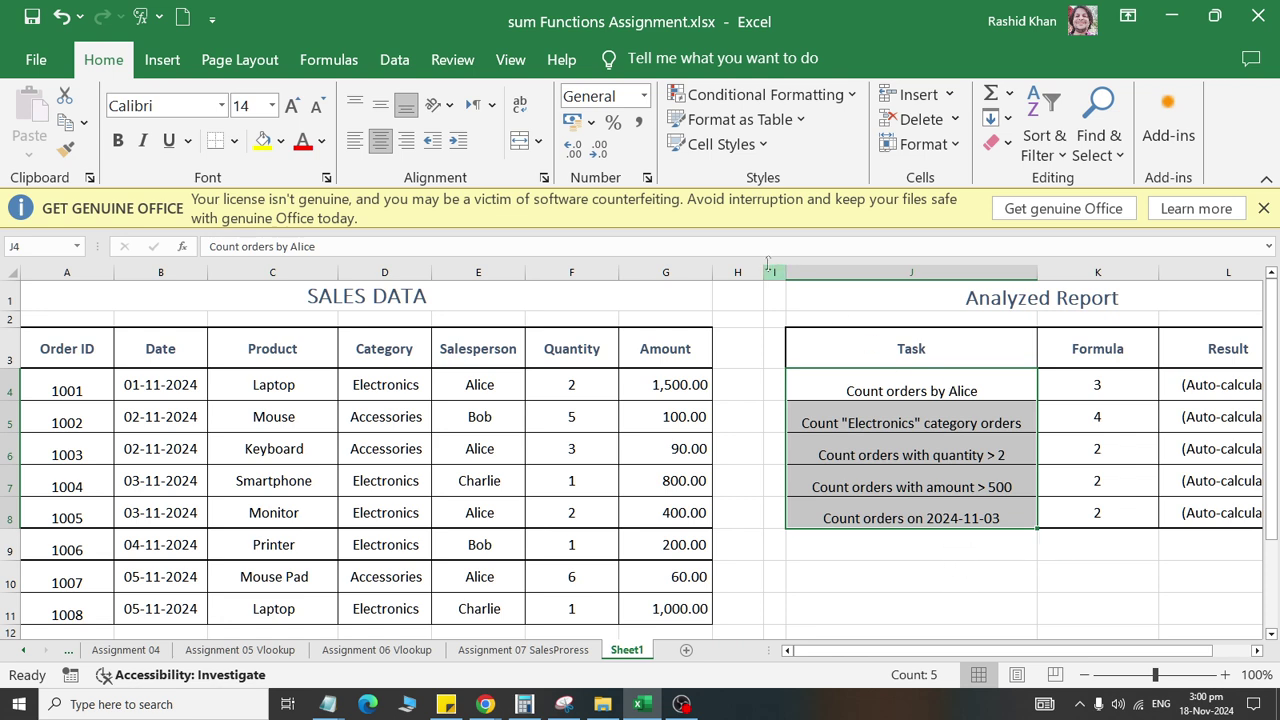
# Step: Narrow column H to about 4.14 and inspect the Alice count formula
pyautogui.moveTo(762, 271); pyautogui.dragTo(738, 271)
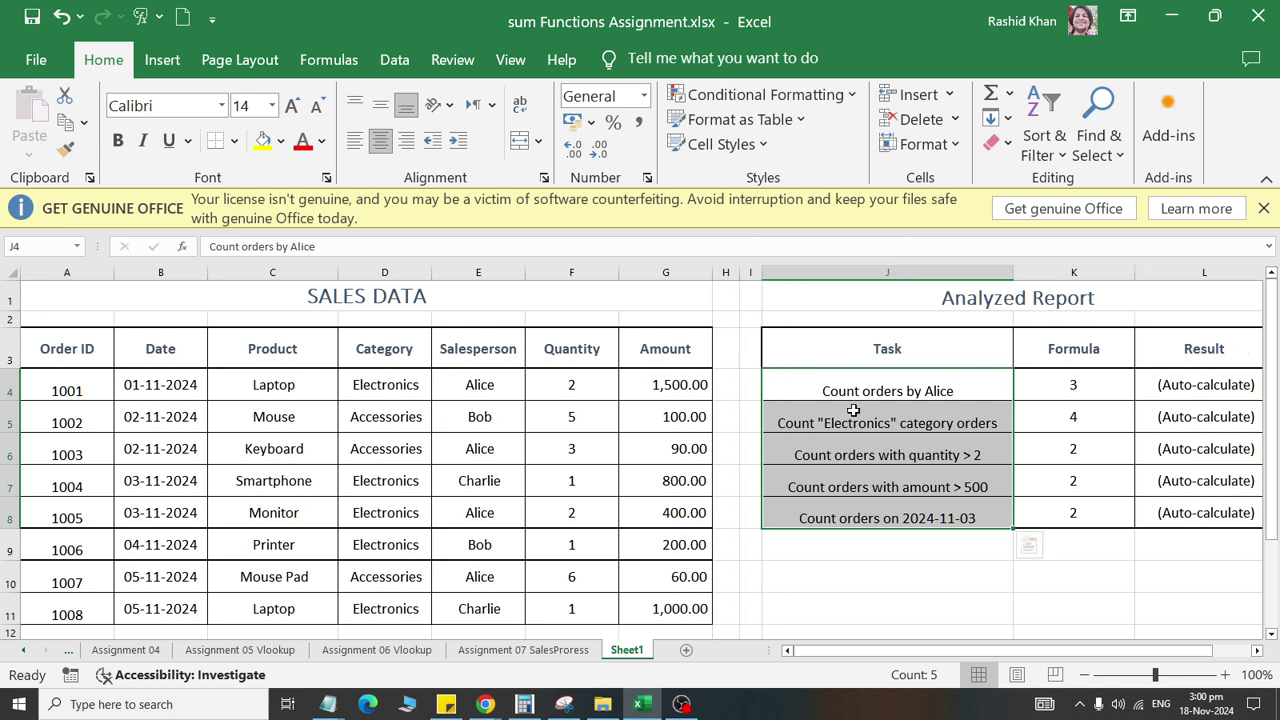
pyautogui.click(1060, 570)
pyautogui.click(881, 391)
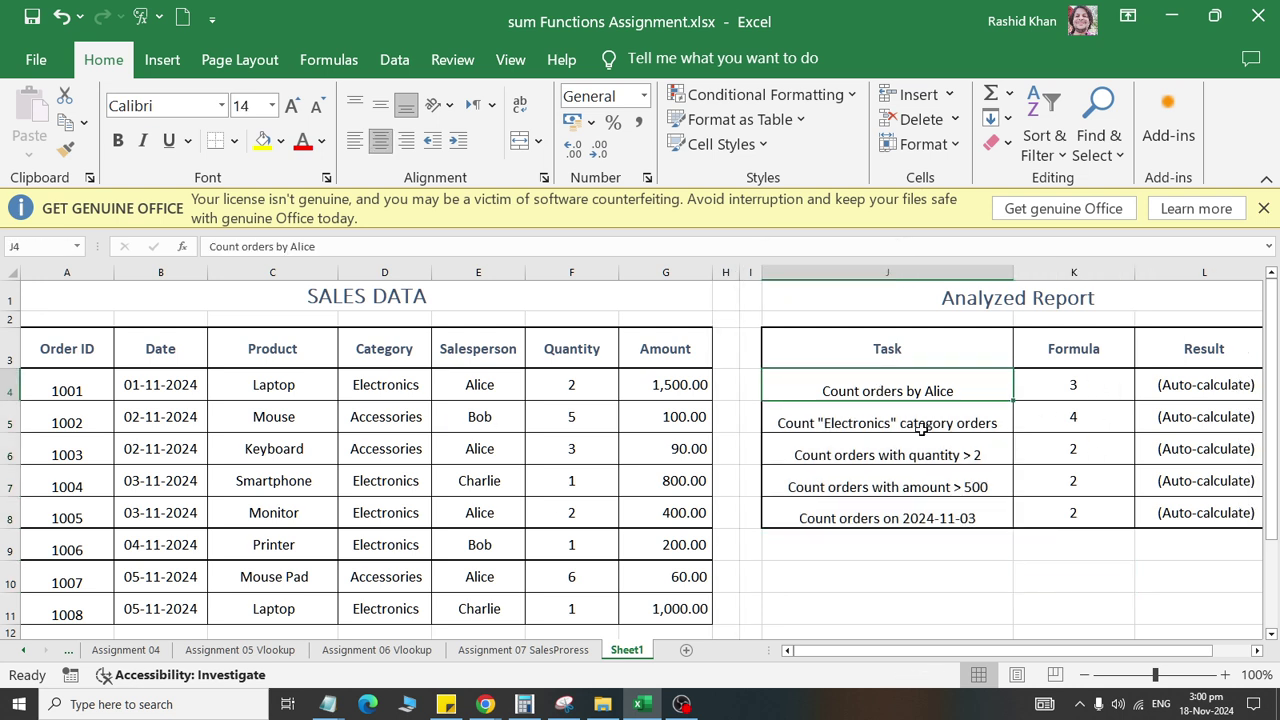
pyautogui.click(1110, 385)
pyautogui.click(1043, 571)
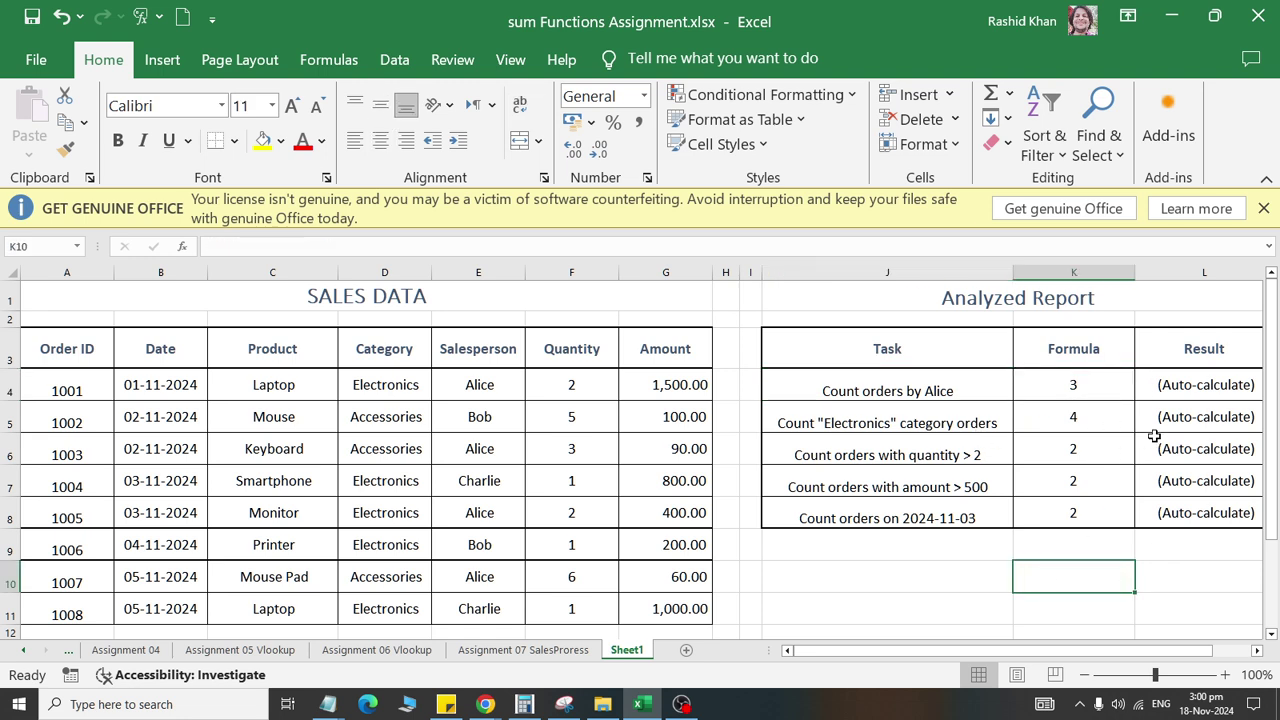
pyautogui.click(1232, 384)
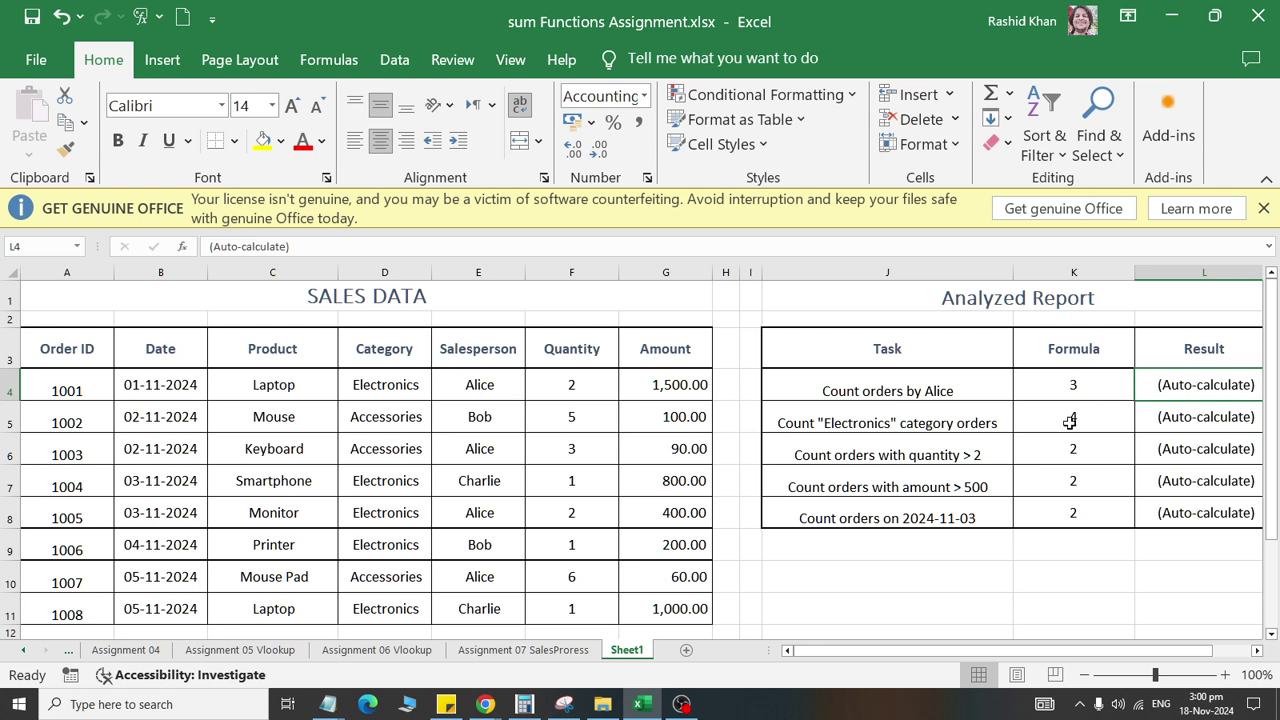
pyautogui.click(1075, 384)
pyautogui.click(1183, 391)
pyautogui.click(587, 383)
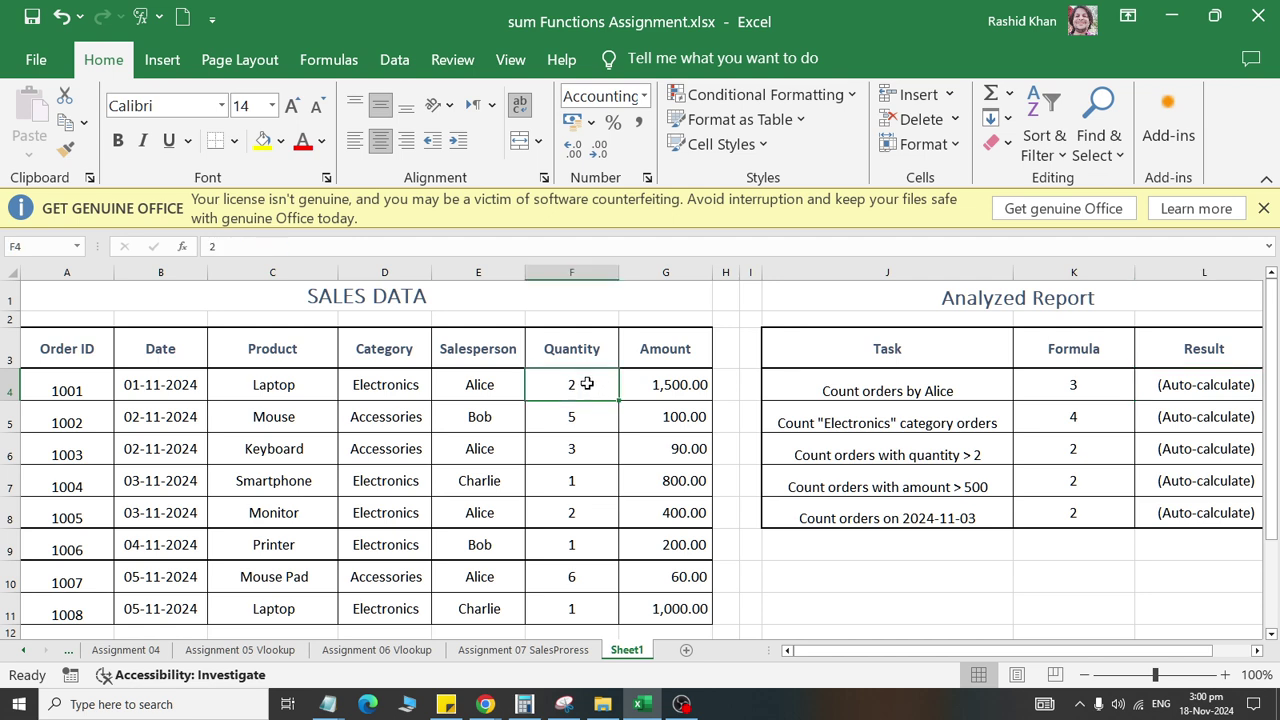
pyautogui.click(574, 507)
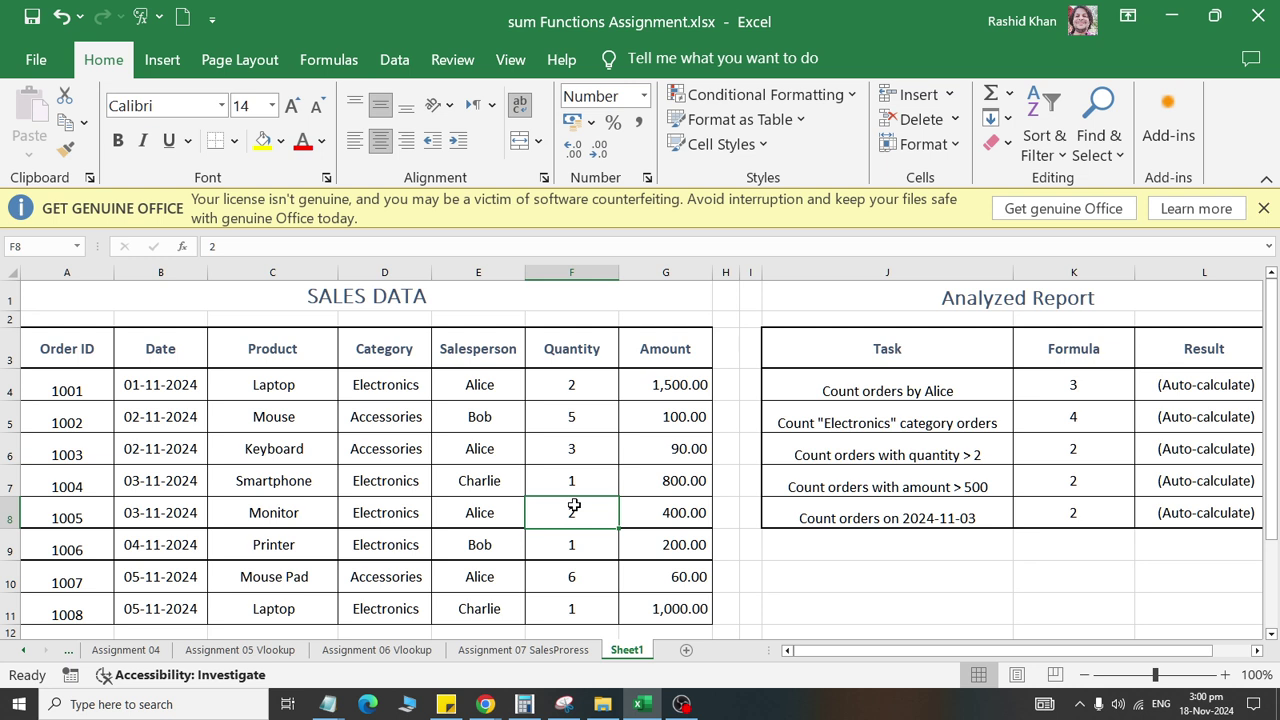
pyautogui.click(581, 586)
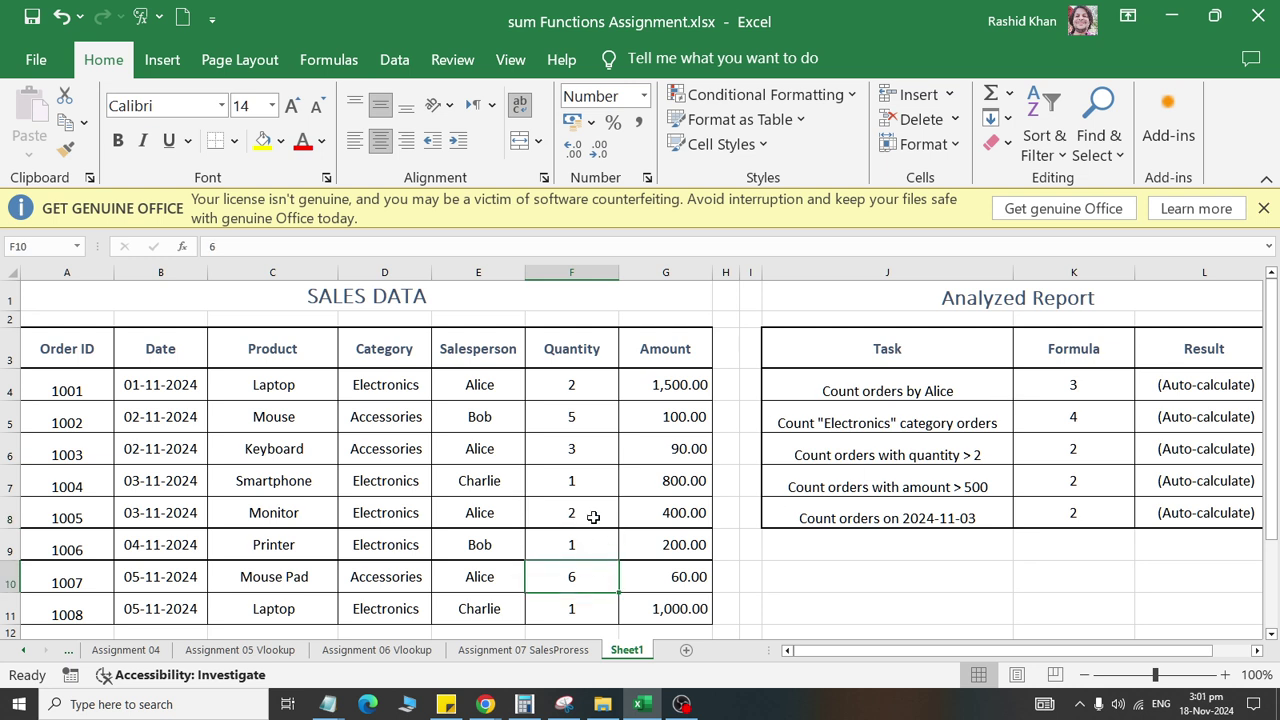
pyautogui.click(1080, 390)
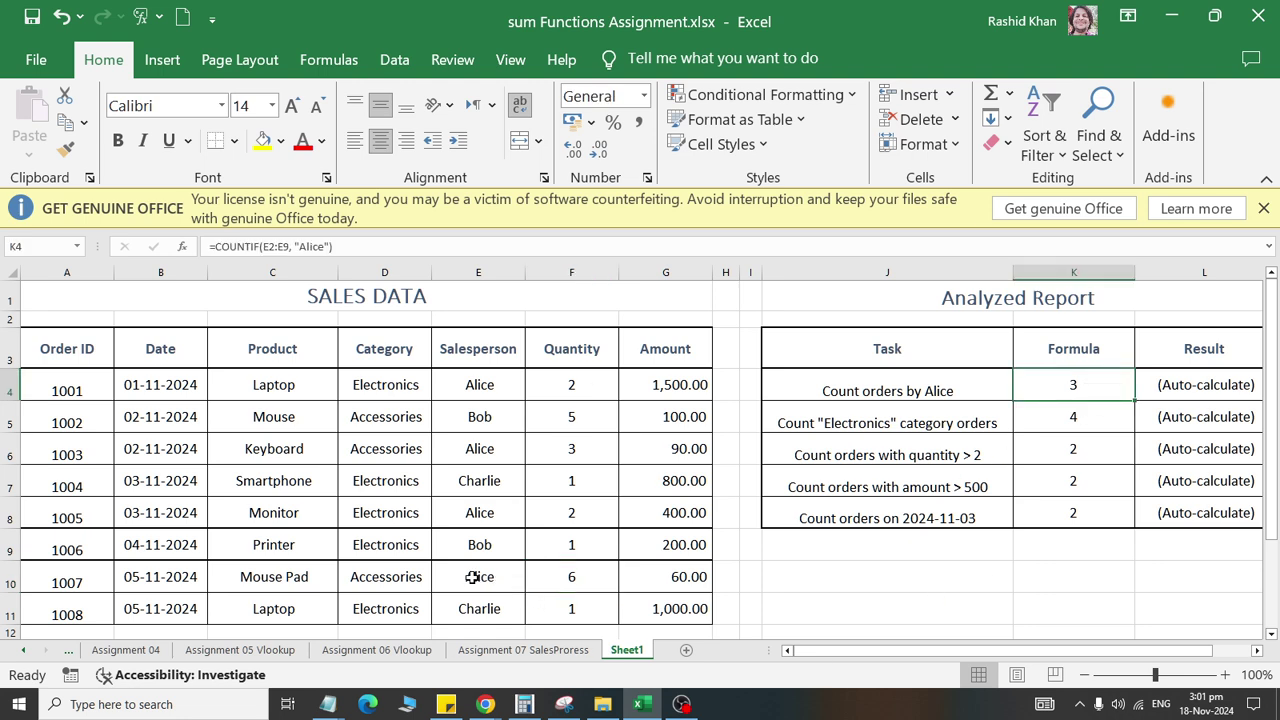
pyautogui.moveTo(475, 577); pyautogui.dragTo(575, 577)
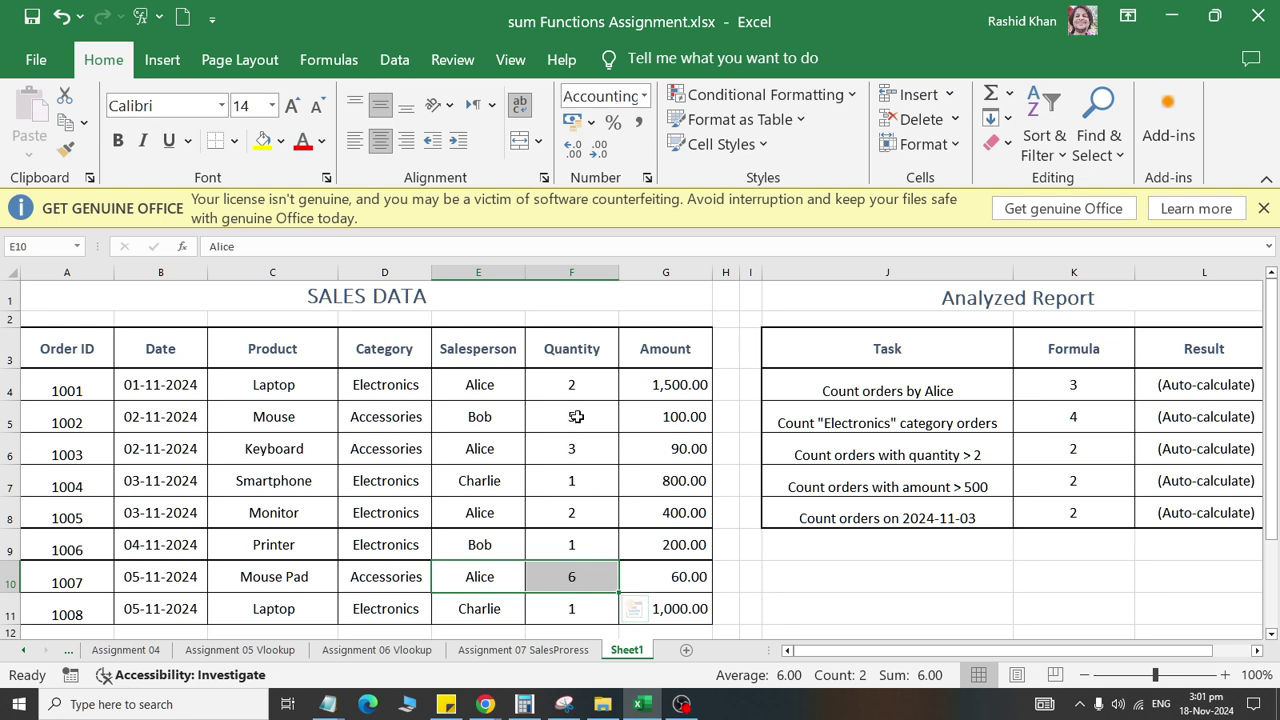
pyautogui.click(583, 385)
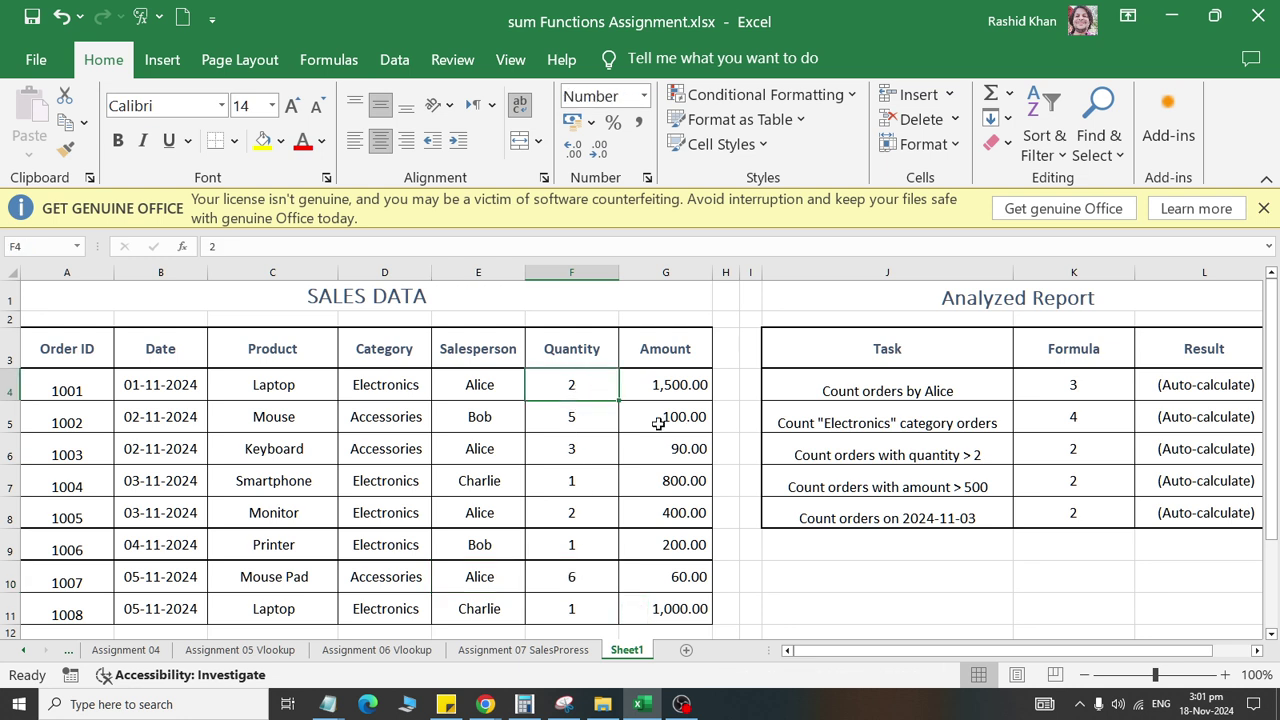
pyautogui.click(1222, 385)
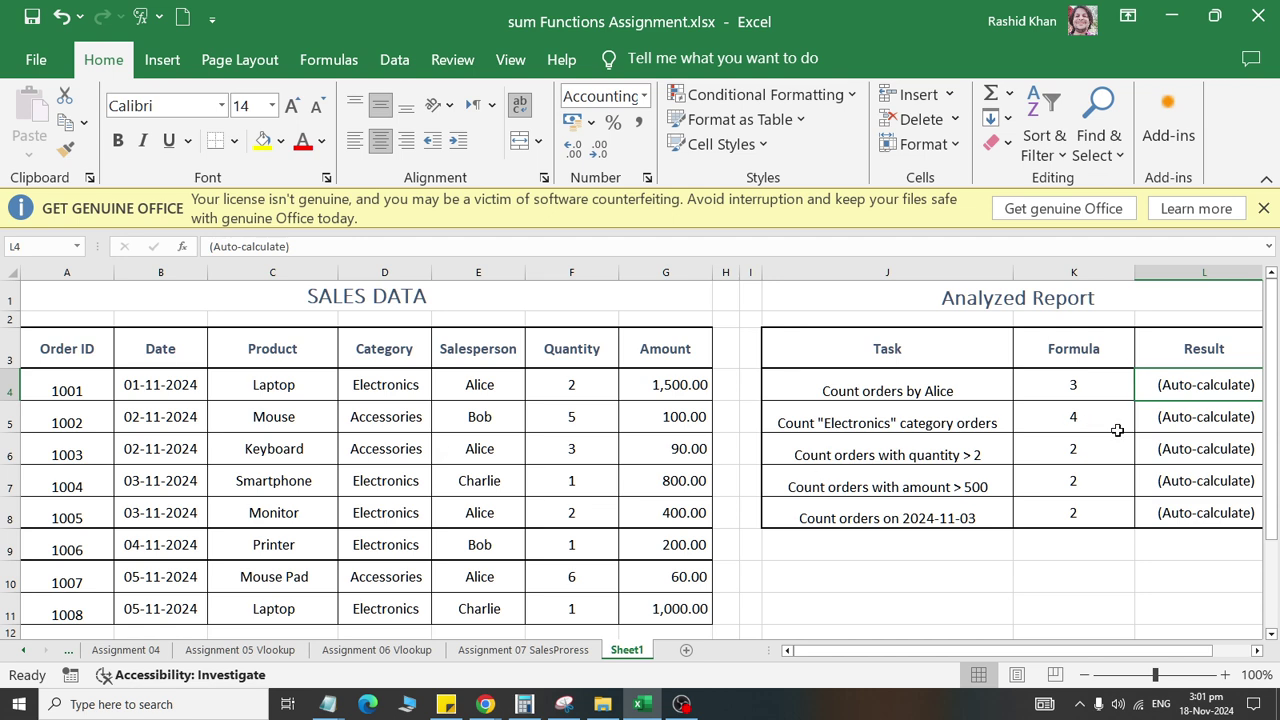
pyautogui.click(1177, 426)
pyautogui.click(368, 390)
pyautogui.click(569, 386)
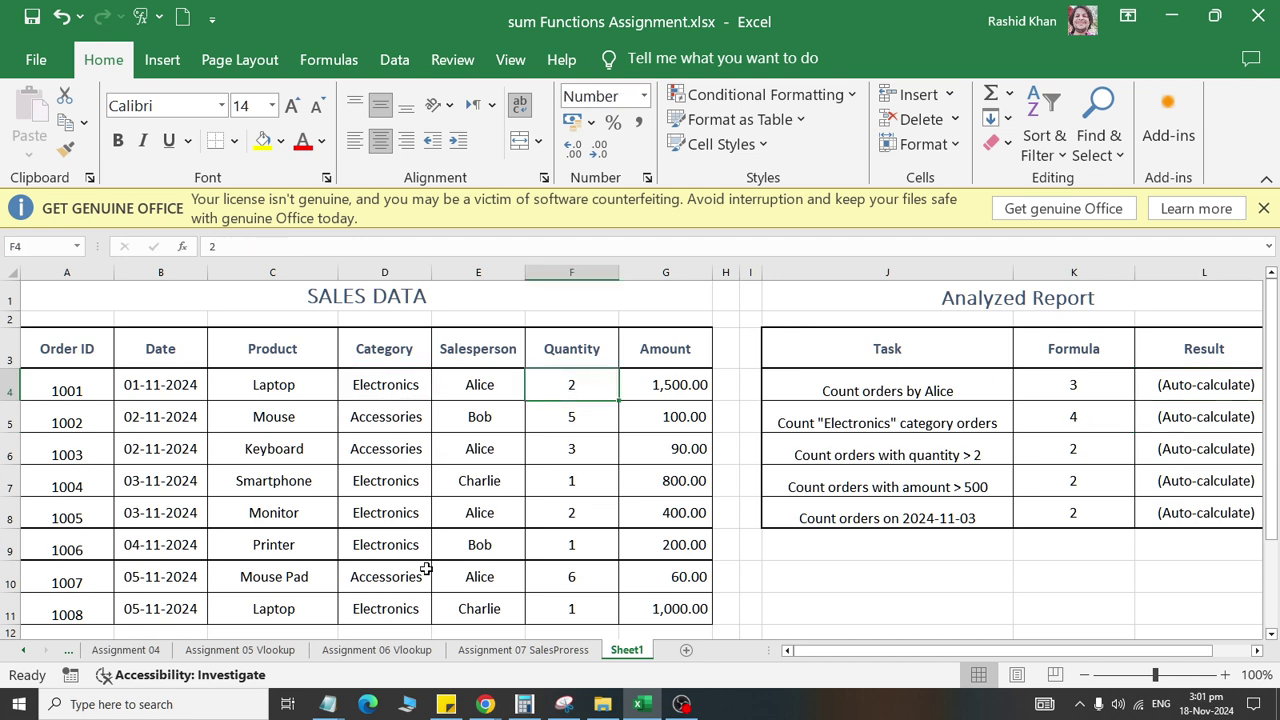
pyautogui.click(383, 482)
pyautogui.click(553, 480)
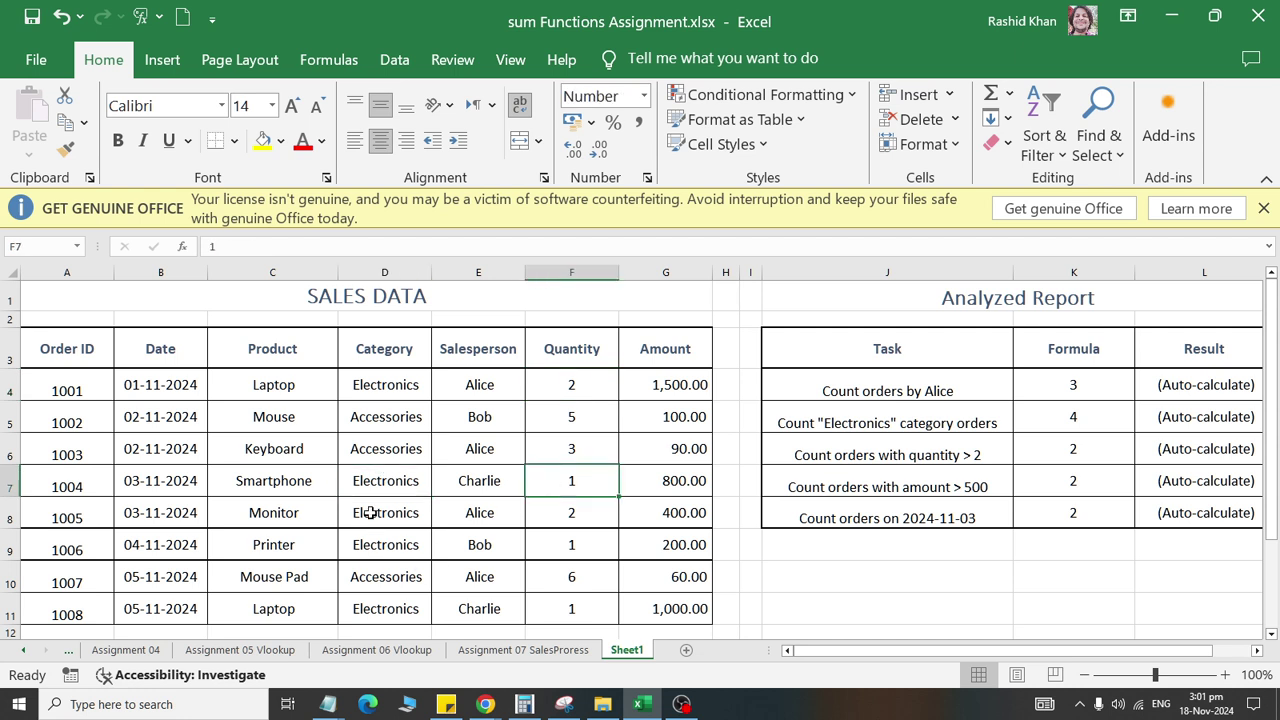
pyautogui.click(370, 512)
pyautogui.click(565, 512)
pyautogui.click(396, 549)
pyautogui.click(578, 545)
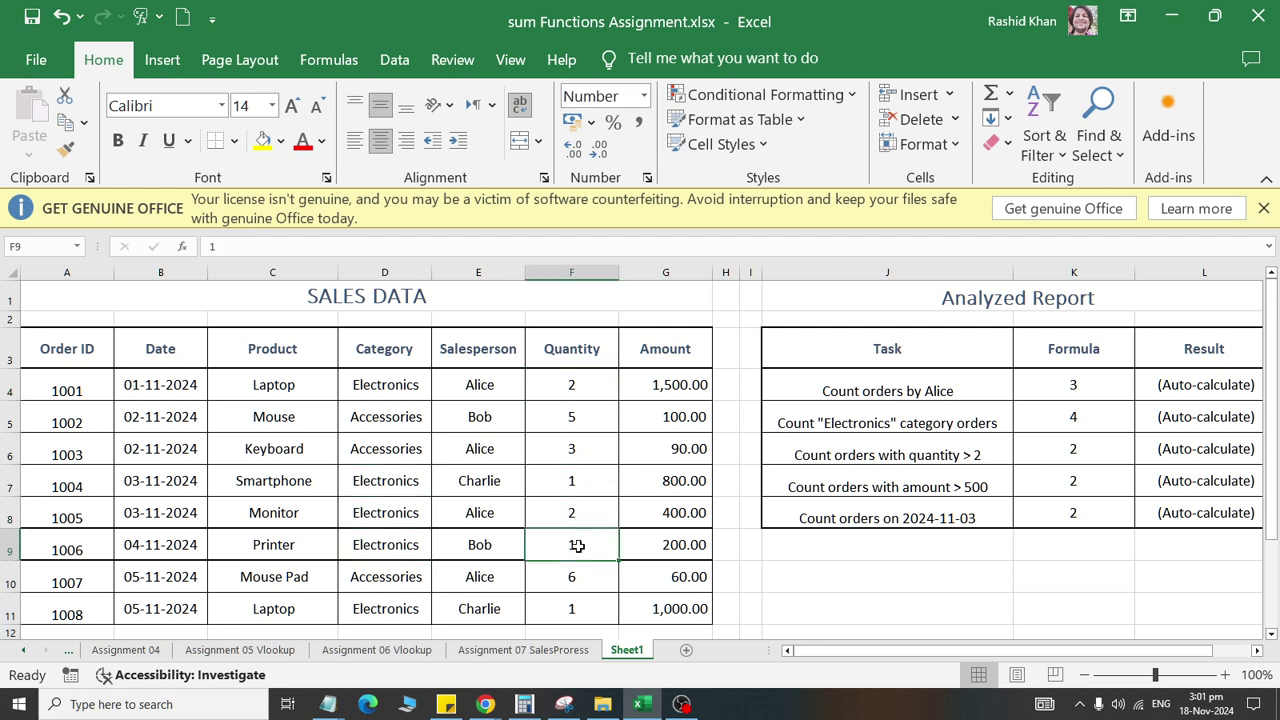
pyautogui.click(395, 605)
pyautogui.click(572, 600)
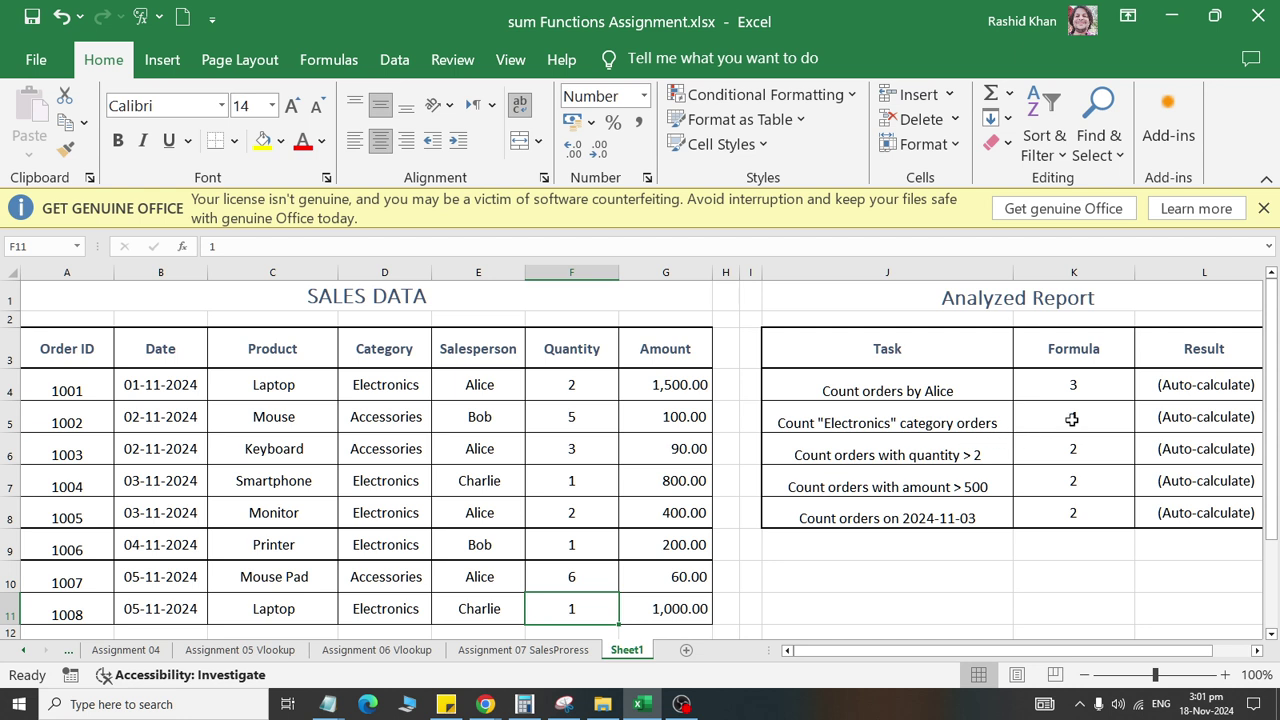
pyautogui.click(1072, 420)
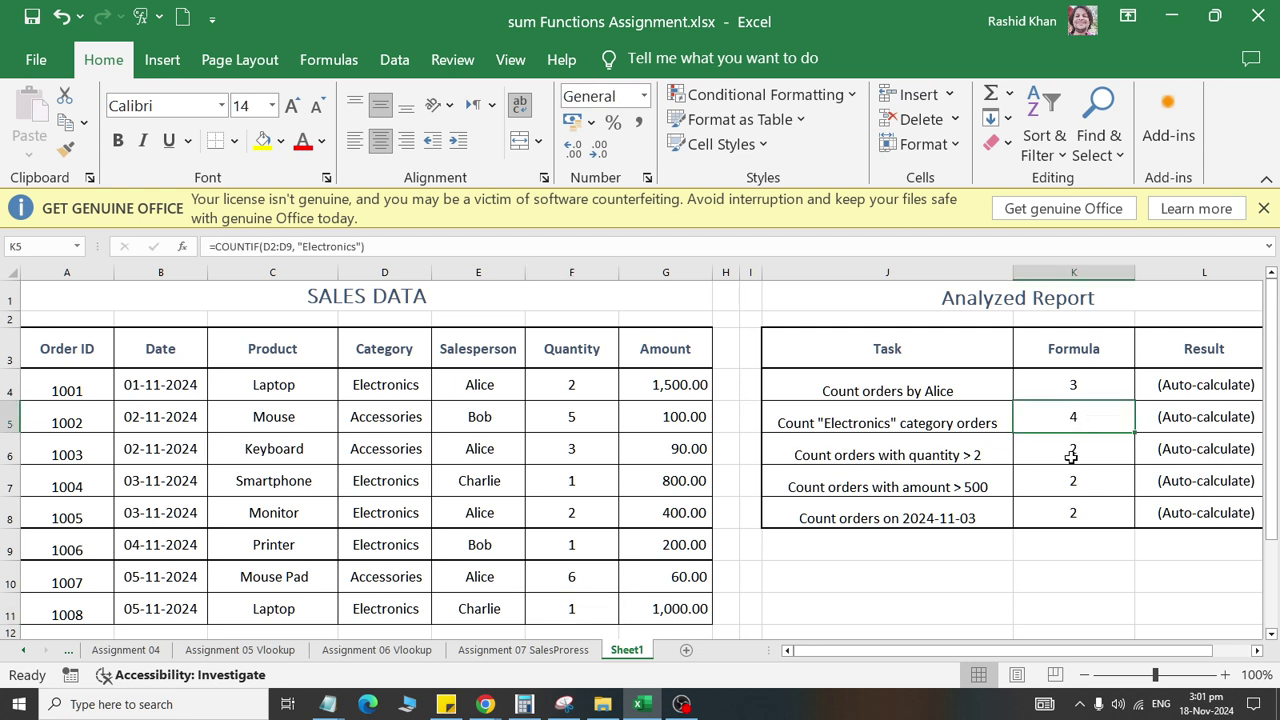
pyautogui.click(835, 452)
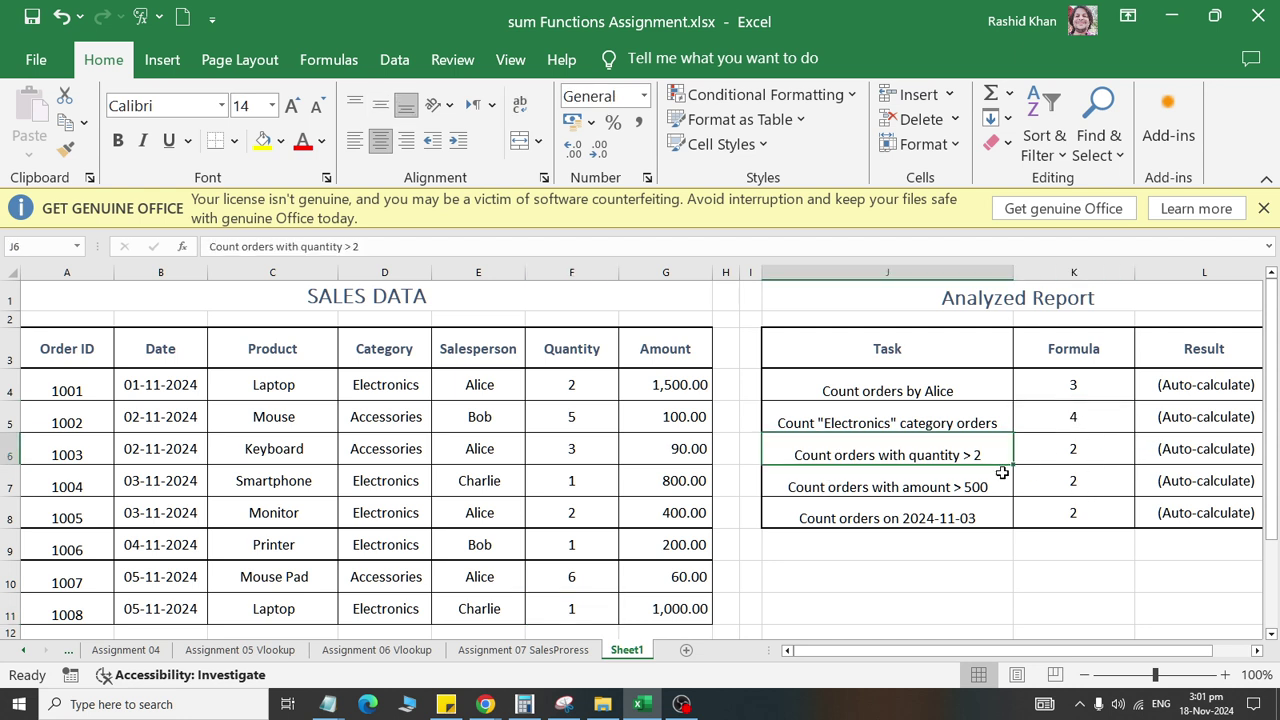
pyautogui.click(1196, 455)
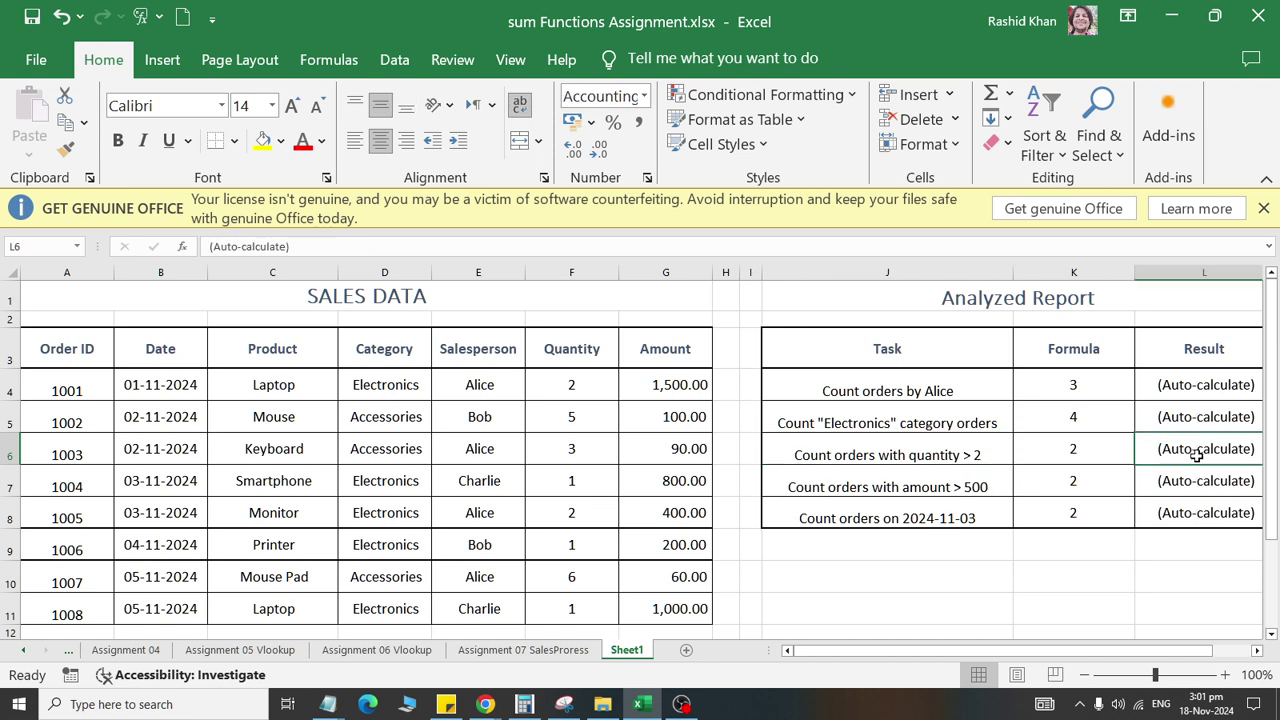
pyautogui.press('super+r')
pyautogui.write('note')
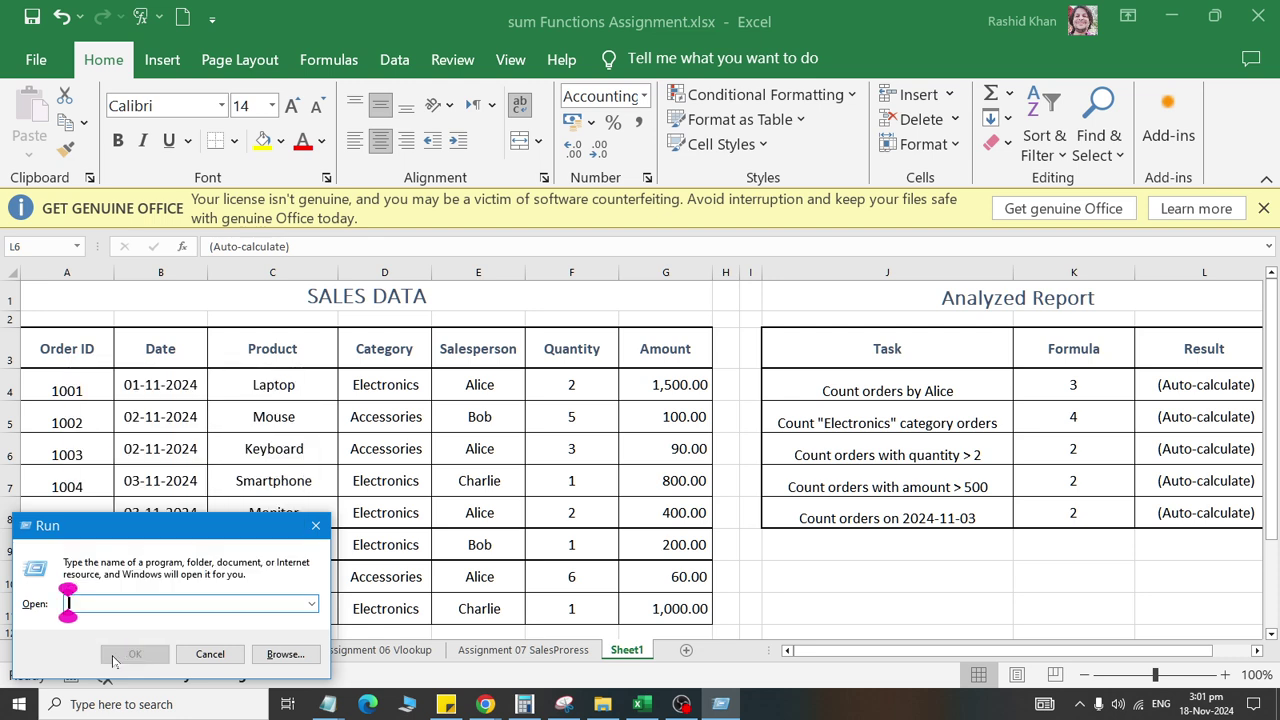
pyautogui.write('pad')
pyautogui.click(113, 660)
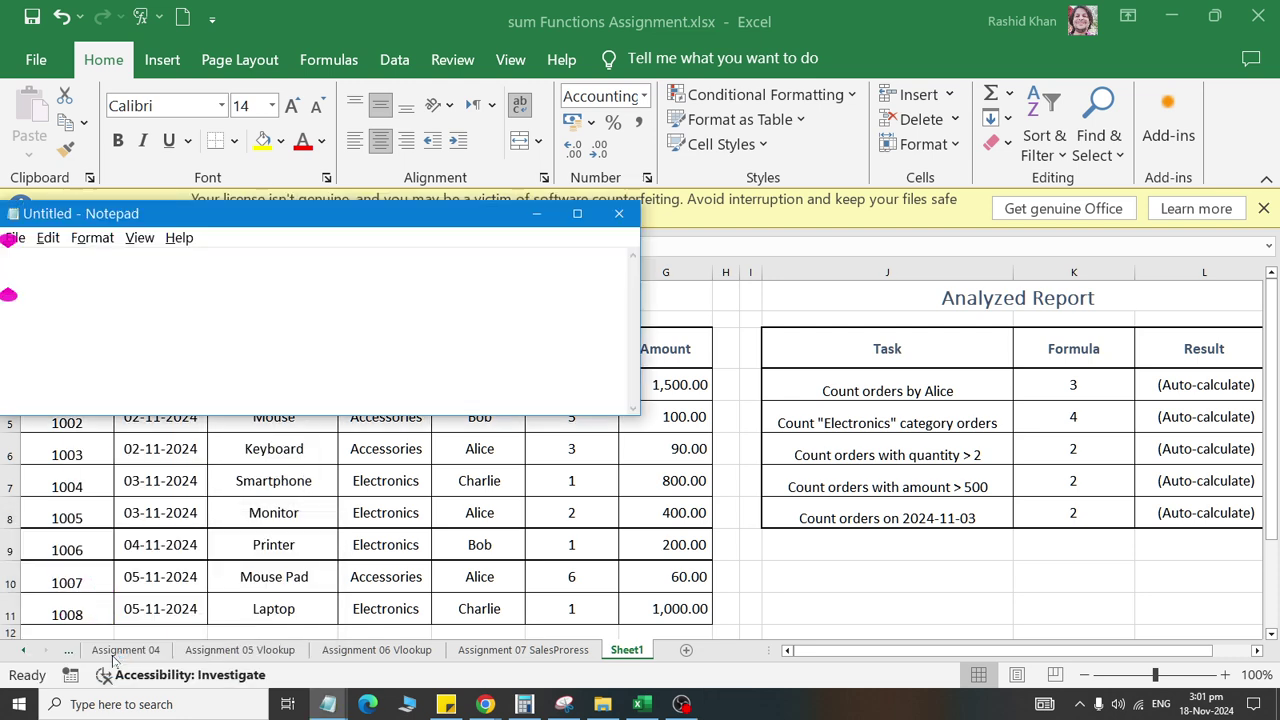
pyautogui.write('>2')
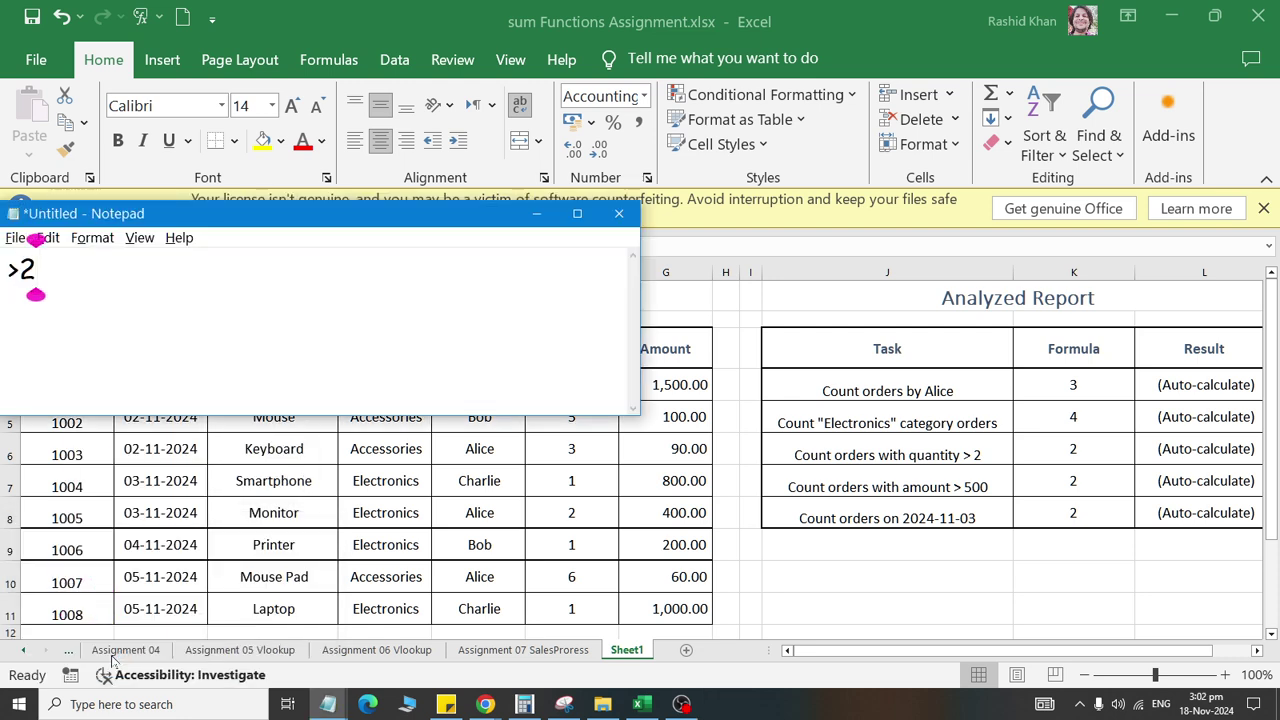
pyautogui.press('BackSpace')
pyautogui.press('BackSpace')
pyautogui.hotkey('alt', 'F4')
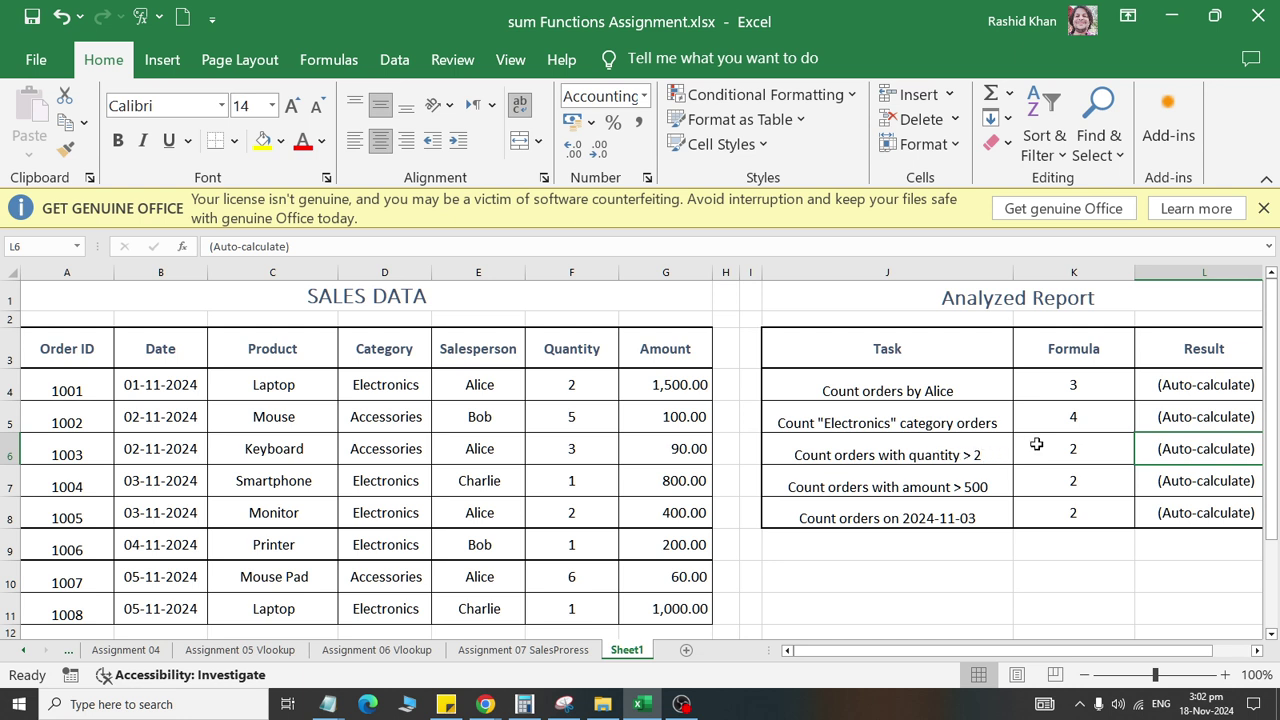
pyautogui.moveTo(441, 386); pyautogui.dragTo(563, 397)
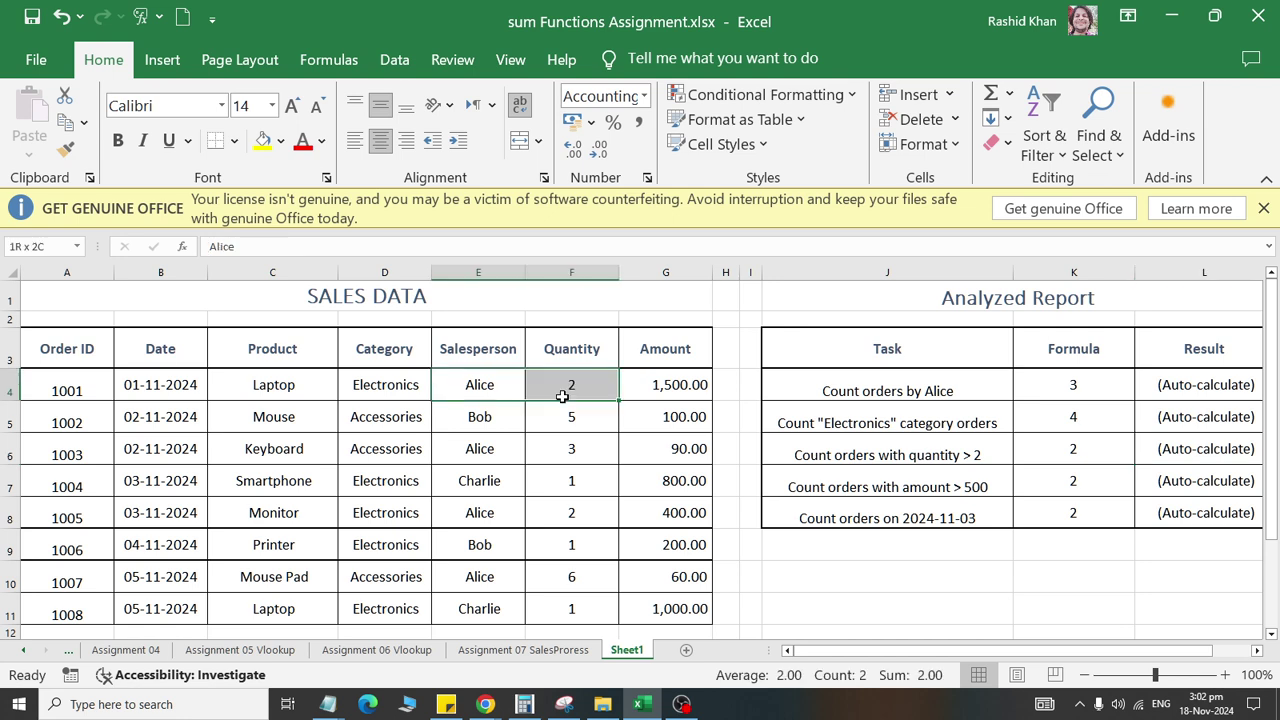
pyautogui.moveTo(385, 417); pyautogui.dragTo(557, 416)
pyautogui.click(561, 438)
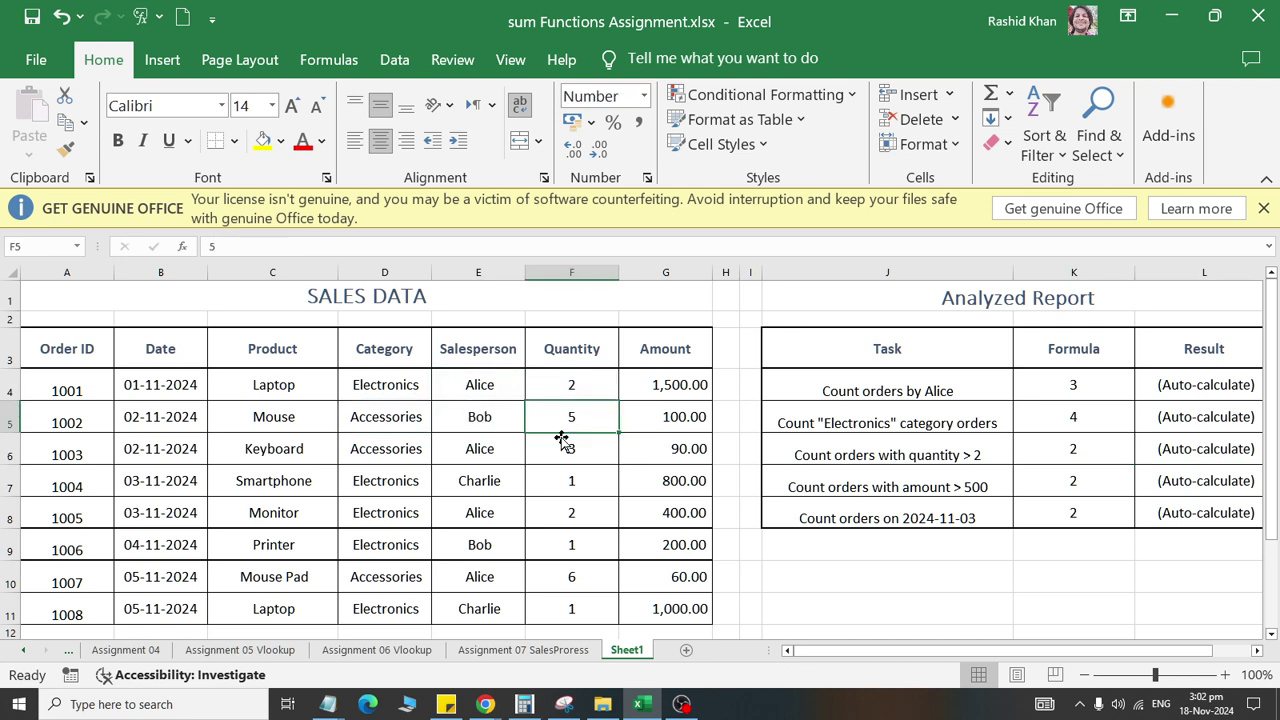
pyautogui.click(564, 576)
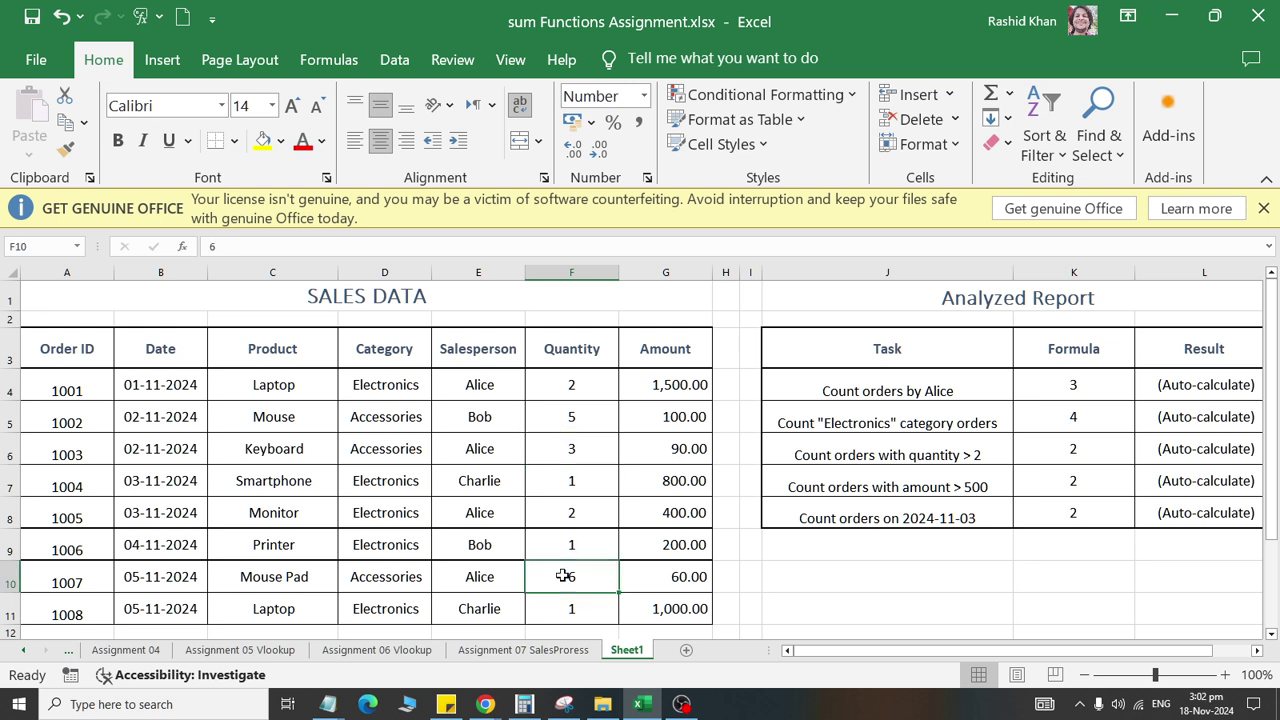
pyautogui.click(553, 448)
pyautogui.click(562, 577)
pyautogui.moveTo(891, 455); pyautogui.dragTo(1084, 446)
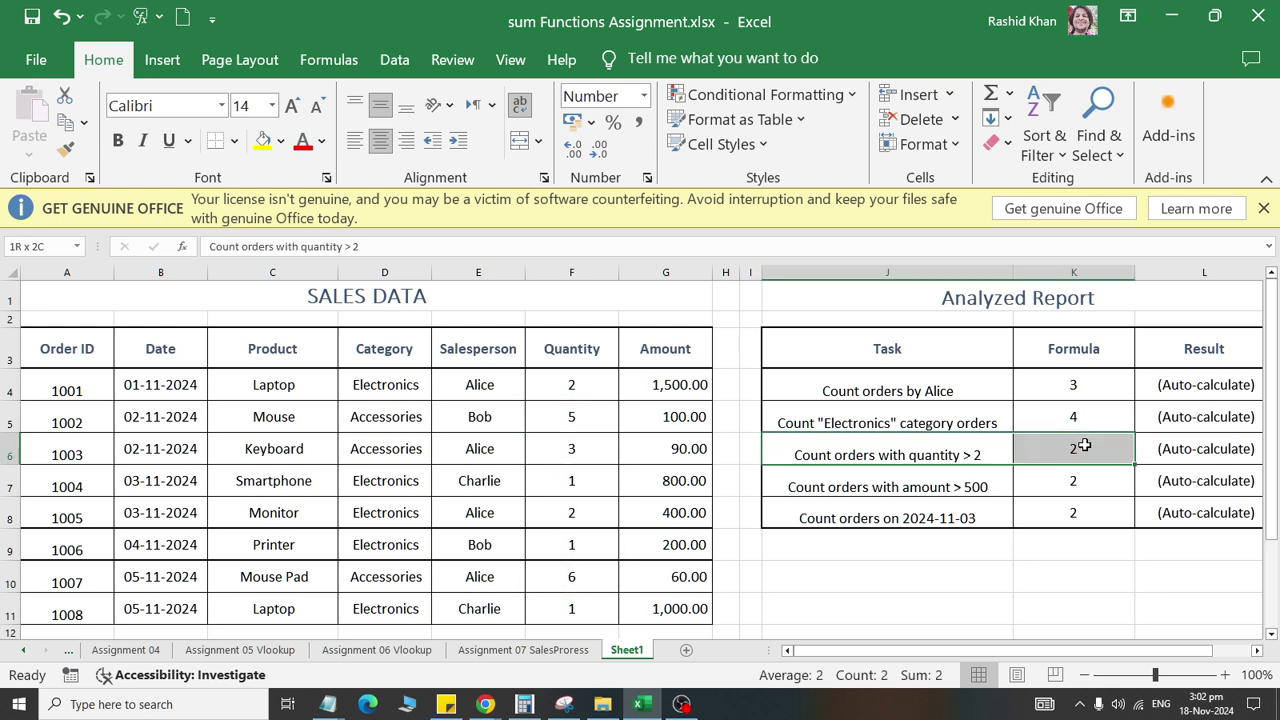
pyautogui.click(895, 487)
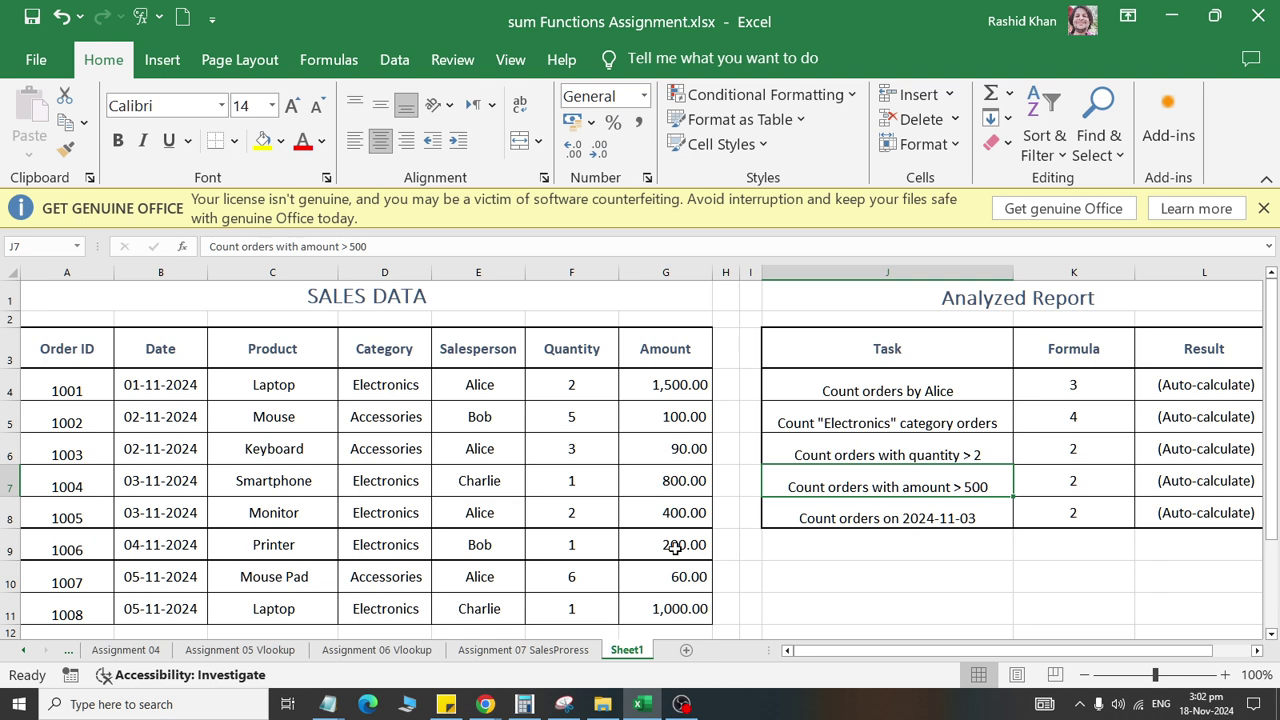
pyautogui.click(681, 389)
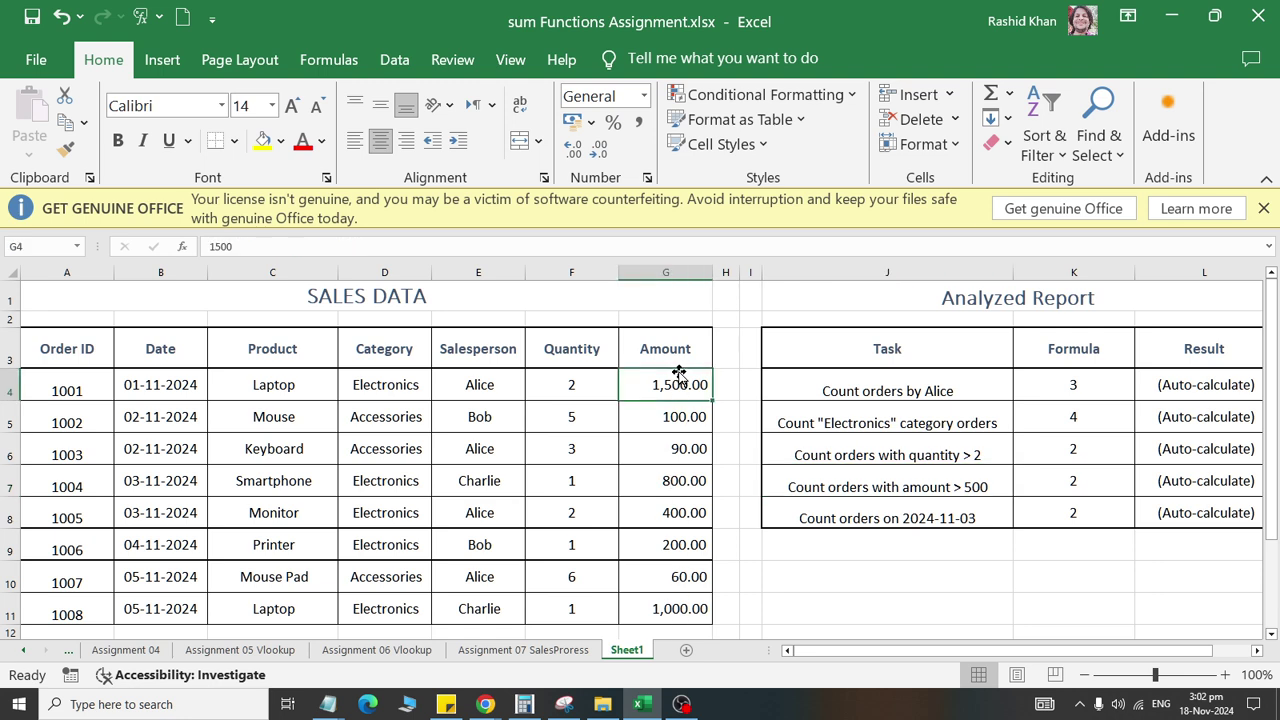
pyautogui.click(684, 483)
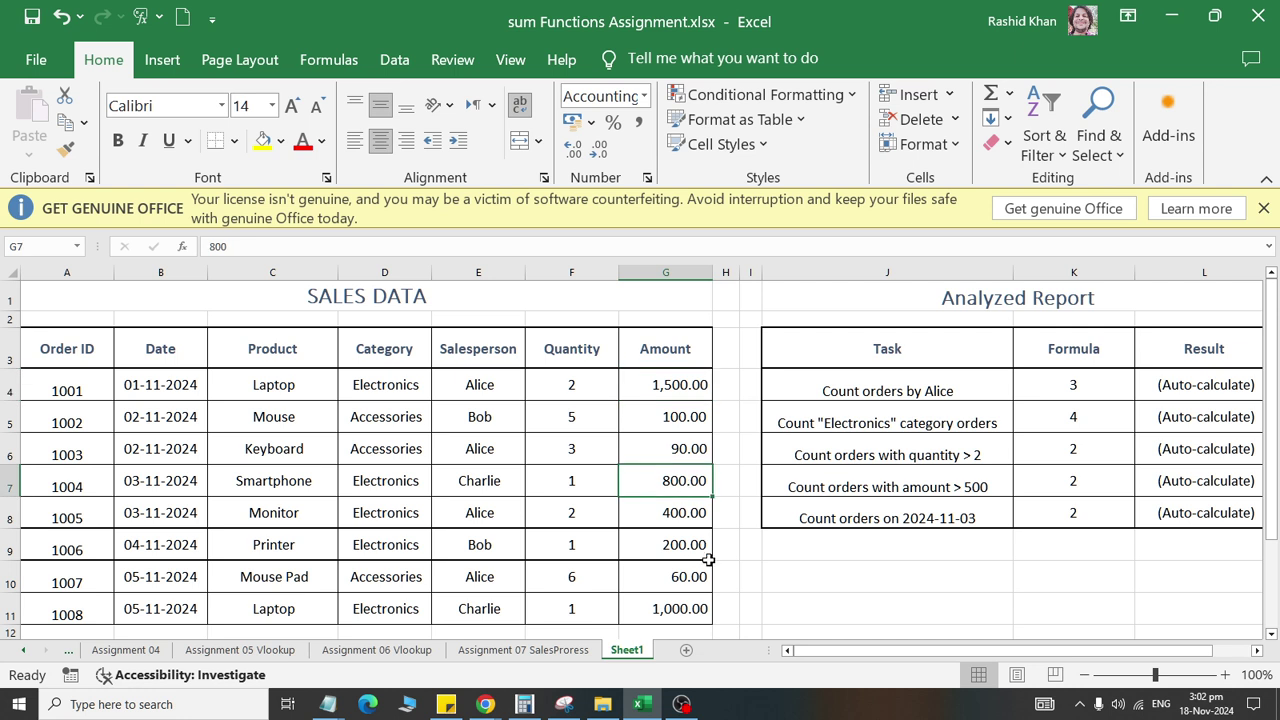
pyautogui.click(682, 612)
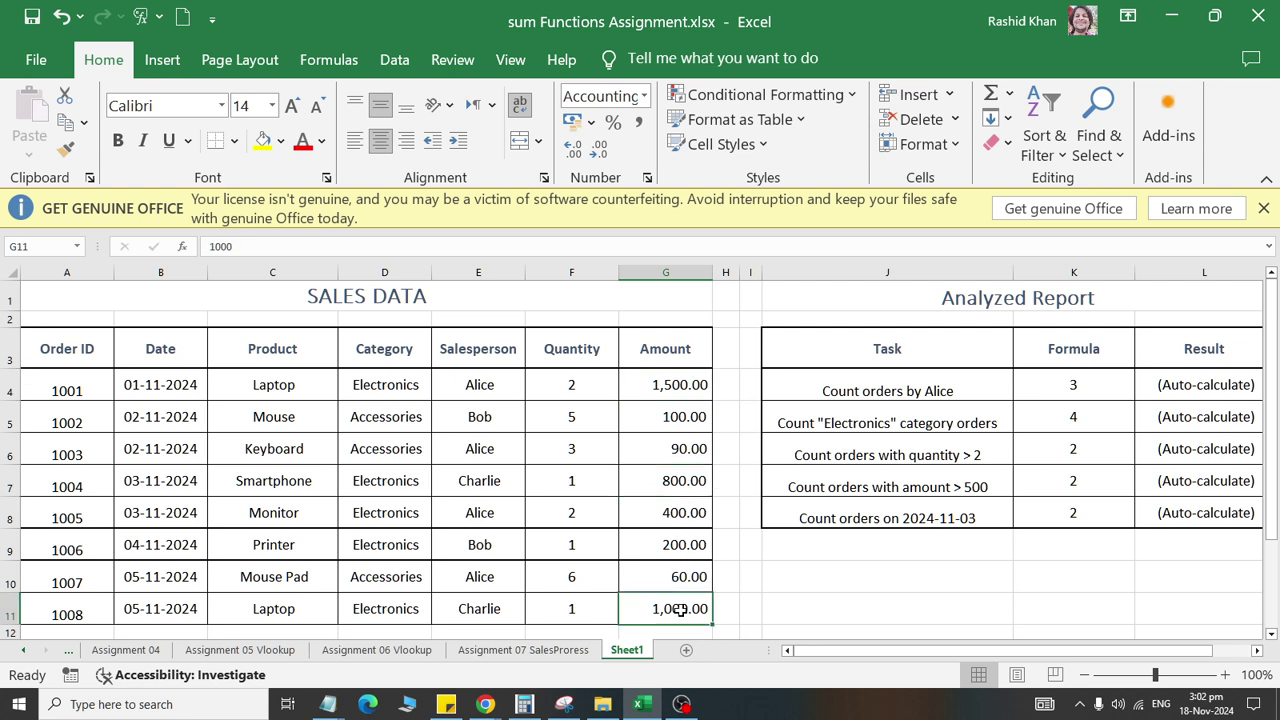
pyautogui.click(1098, 494)
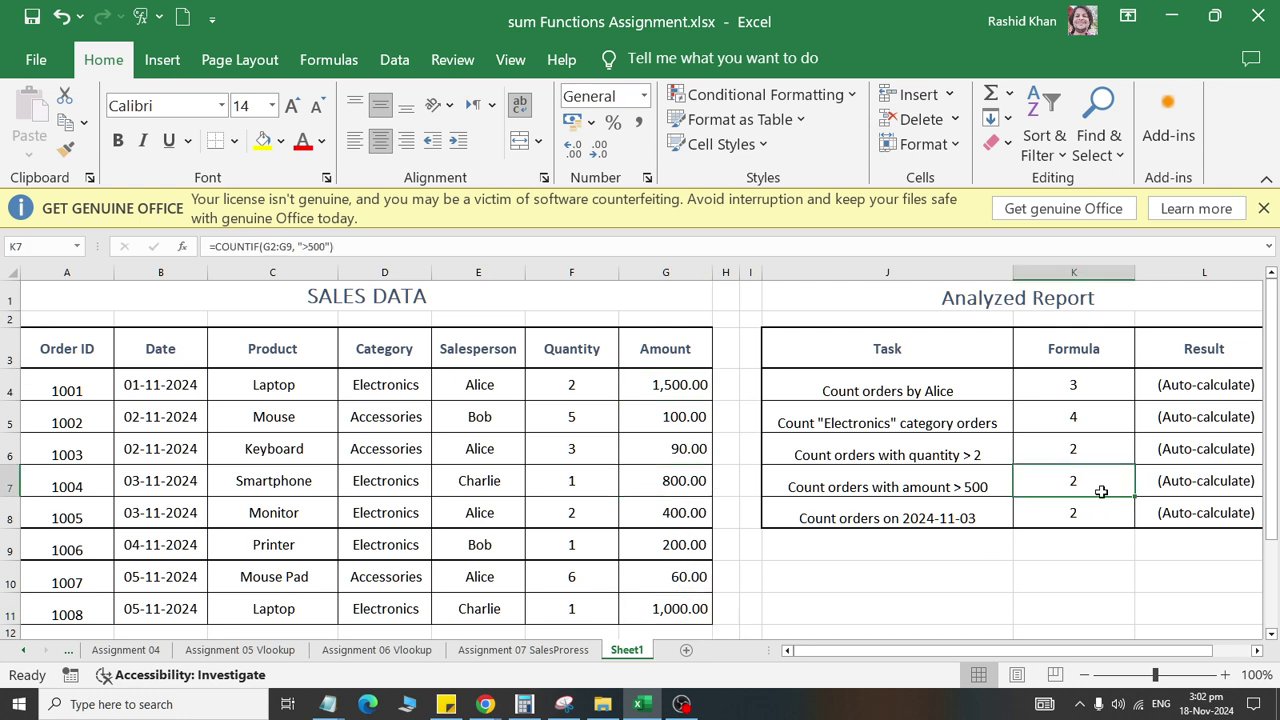
pyautogui.click(1226, 481)
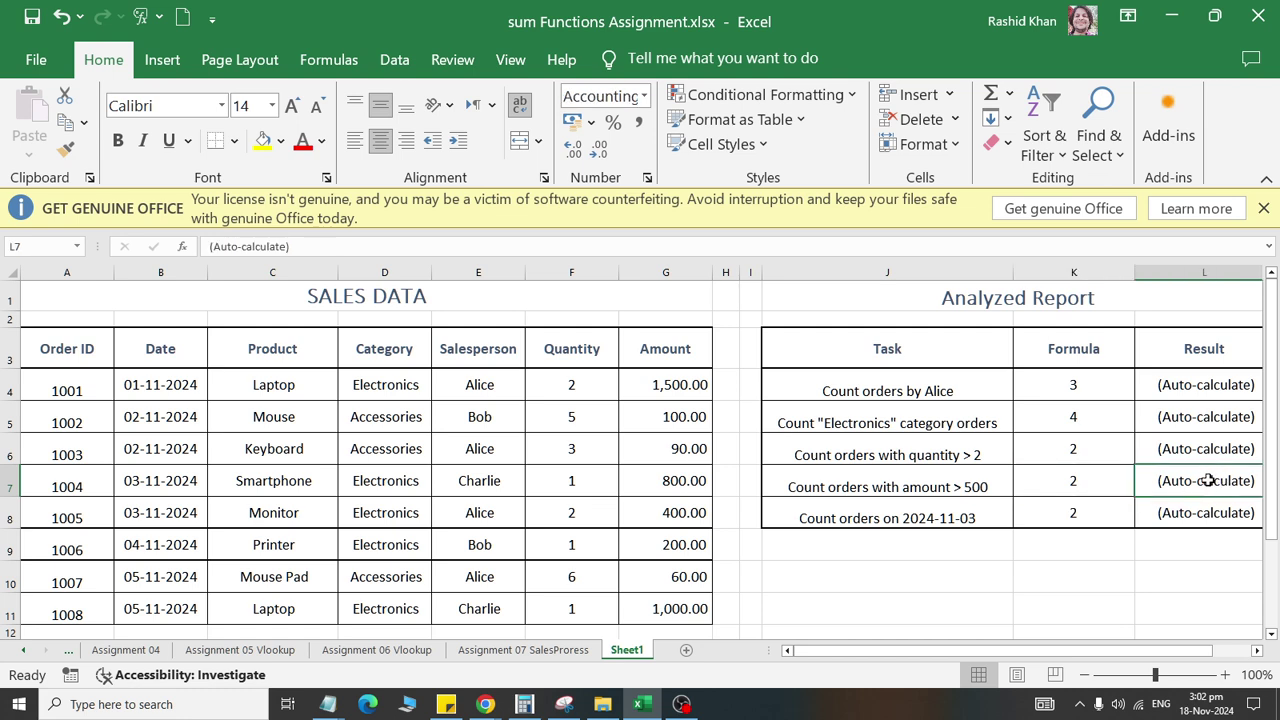
pyautogui.click(1192, 391)
pyautogui.click(1193, 490)
pyautogui.click(929, 522)
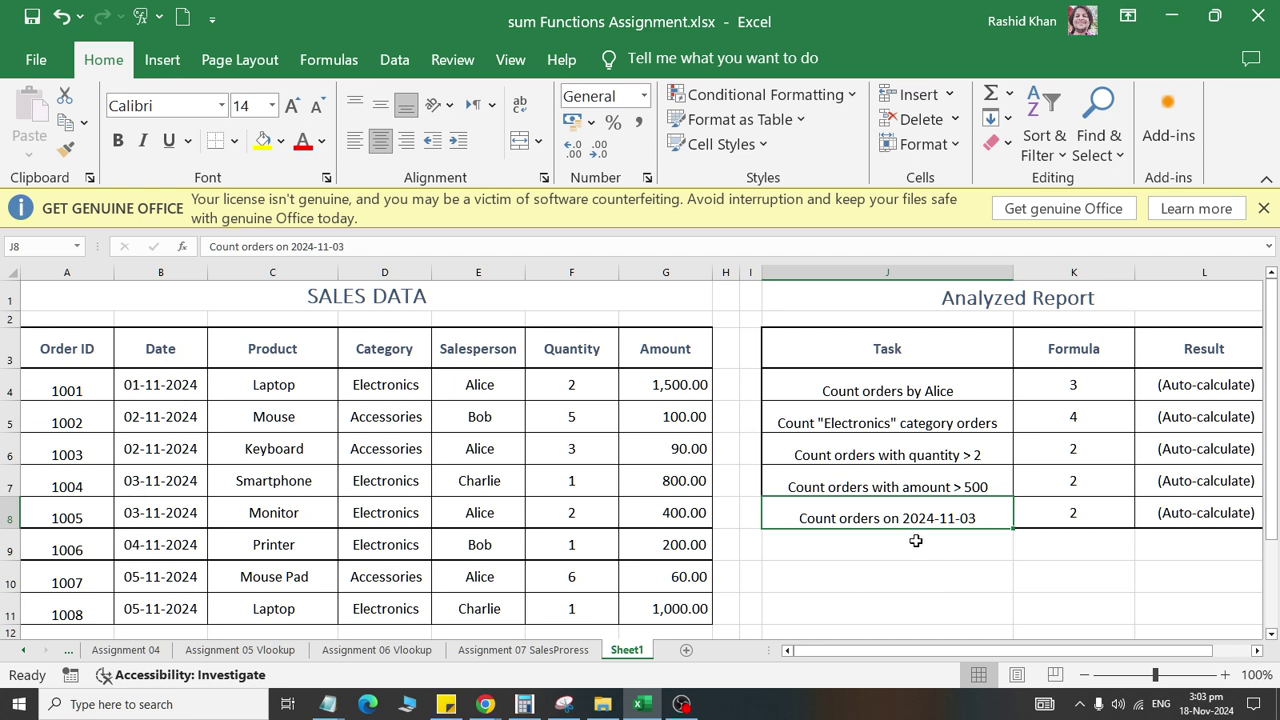
pyautogui.click(117, 511)
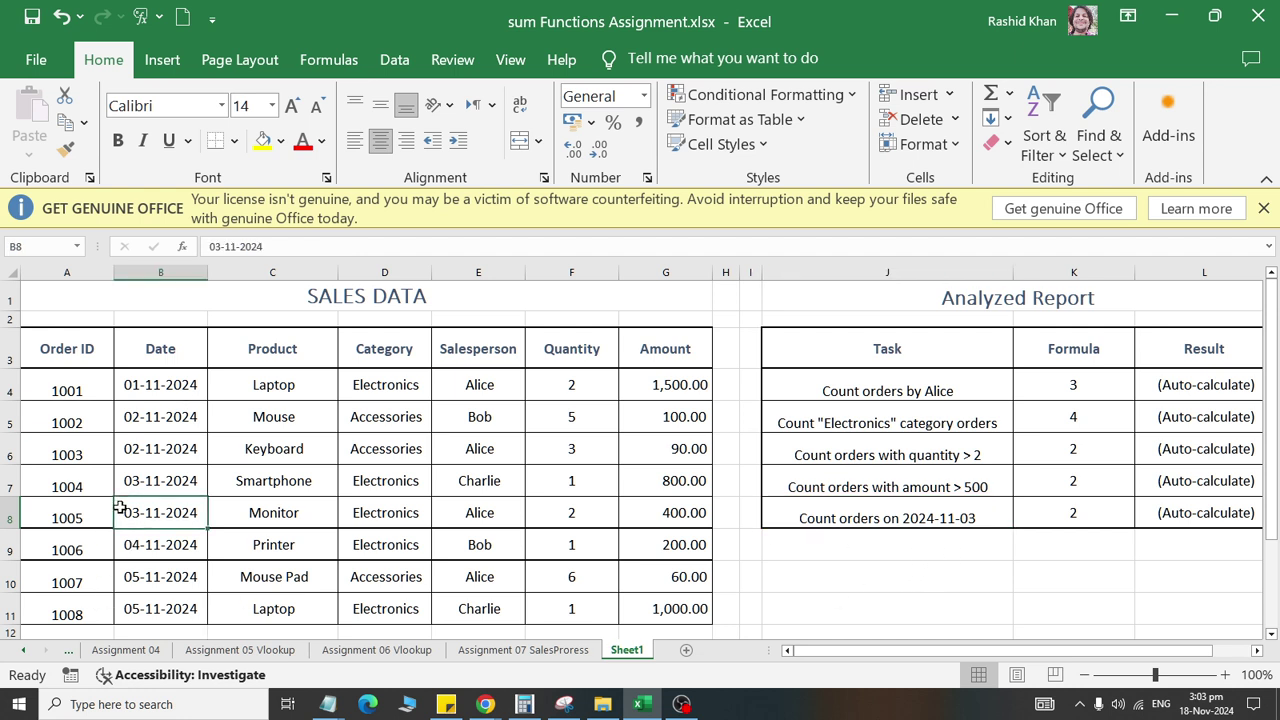
pyautogui.click(123, 482)
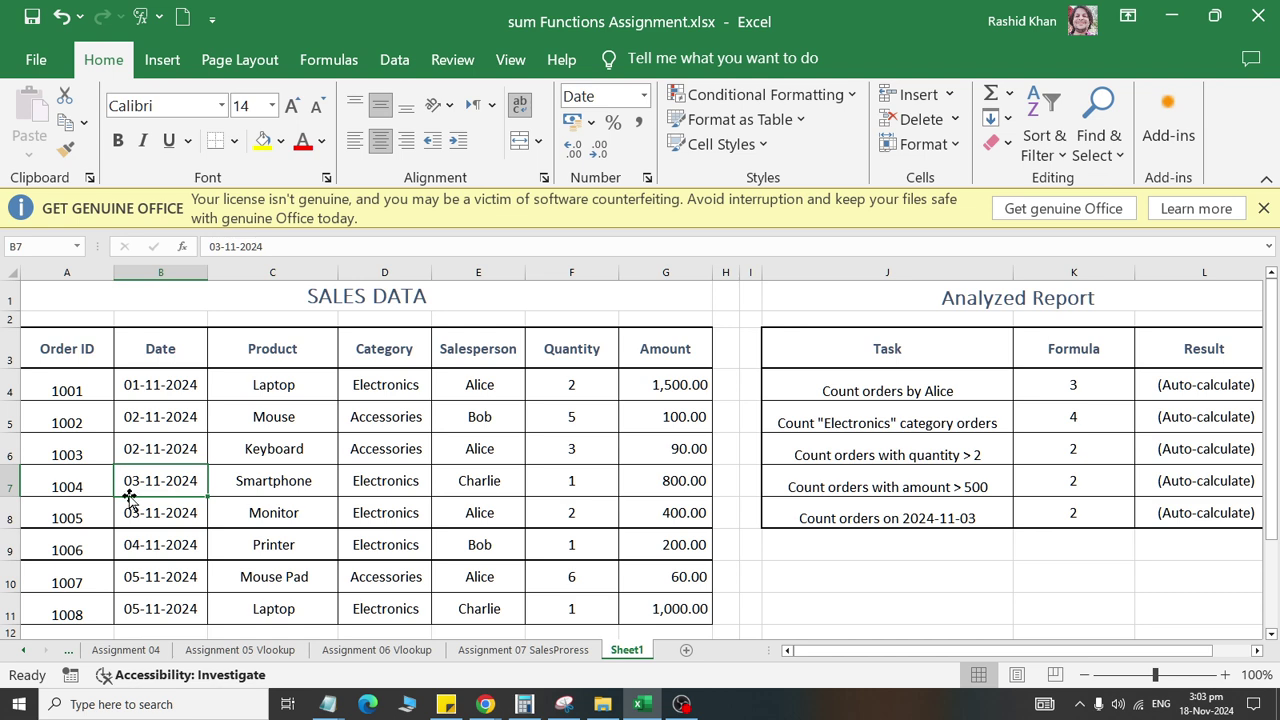
pyautogui.click(132, 518)
pyautogui.click(143, 488)
pyautogui.click(145, 520)
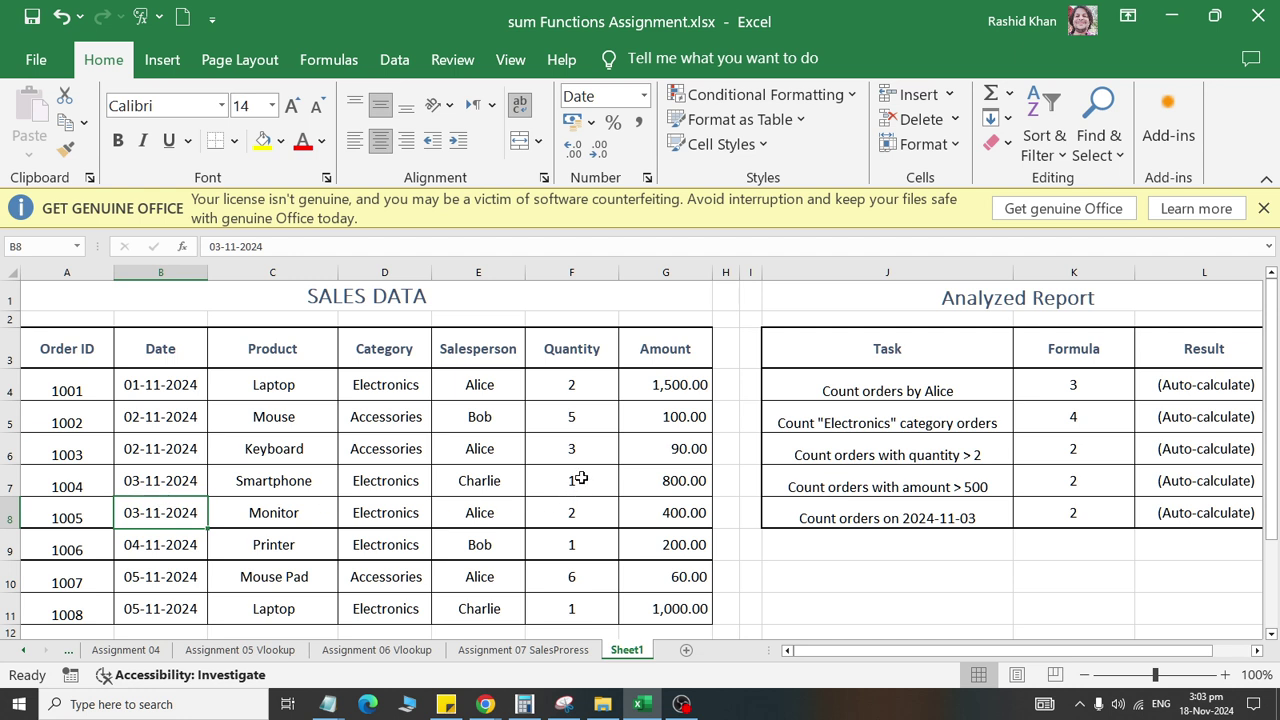
pyautogui.click(578, 510)
pyautogui.click(1110, 508)
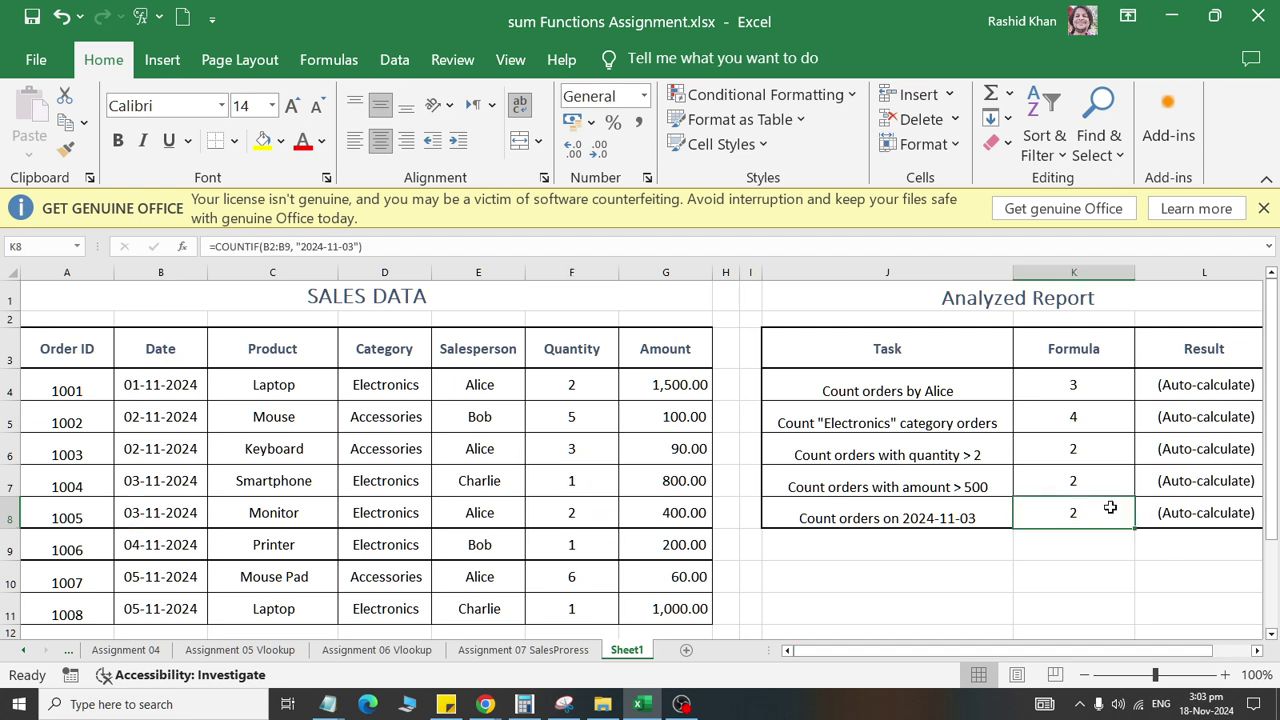
pyautogui.moveTo(160, 520); pyautogui.dragTo(179, 495)
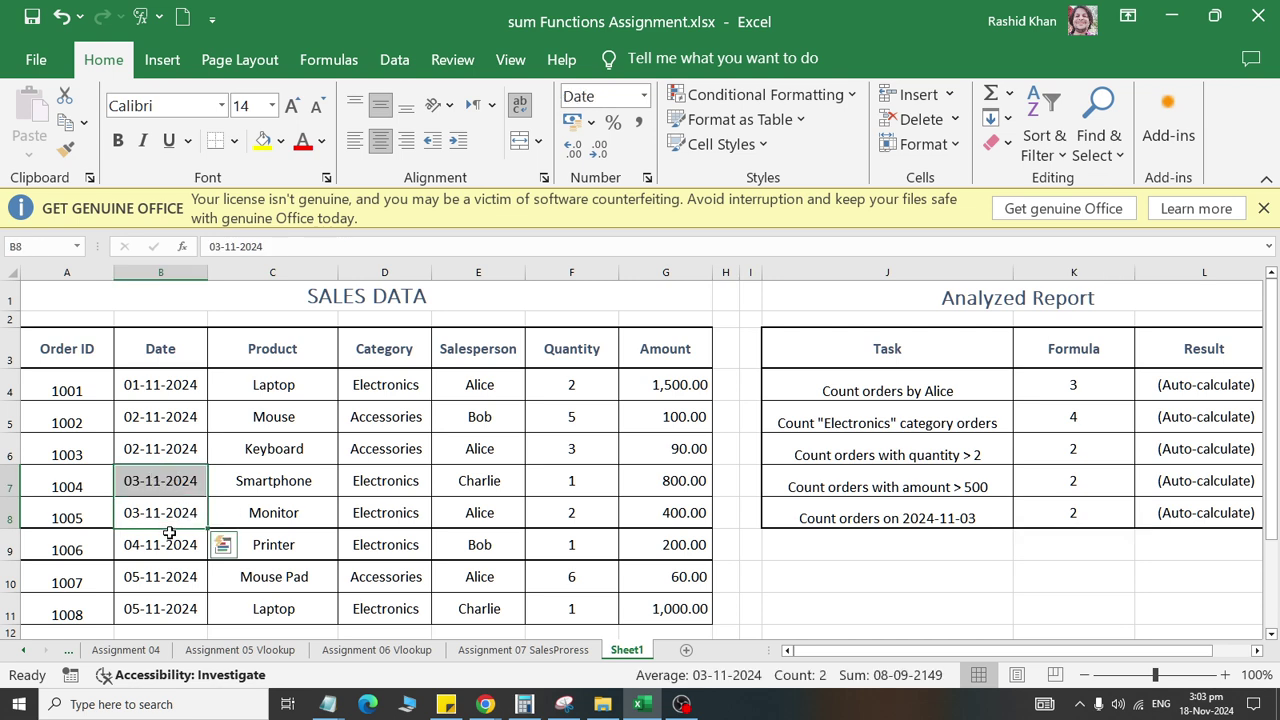
pyautogui.click(165, 482)
pyautogui.click(1064, 516)
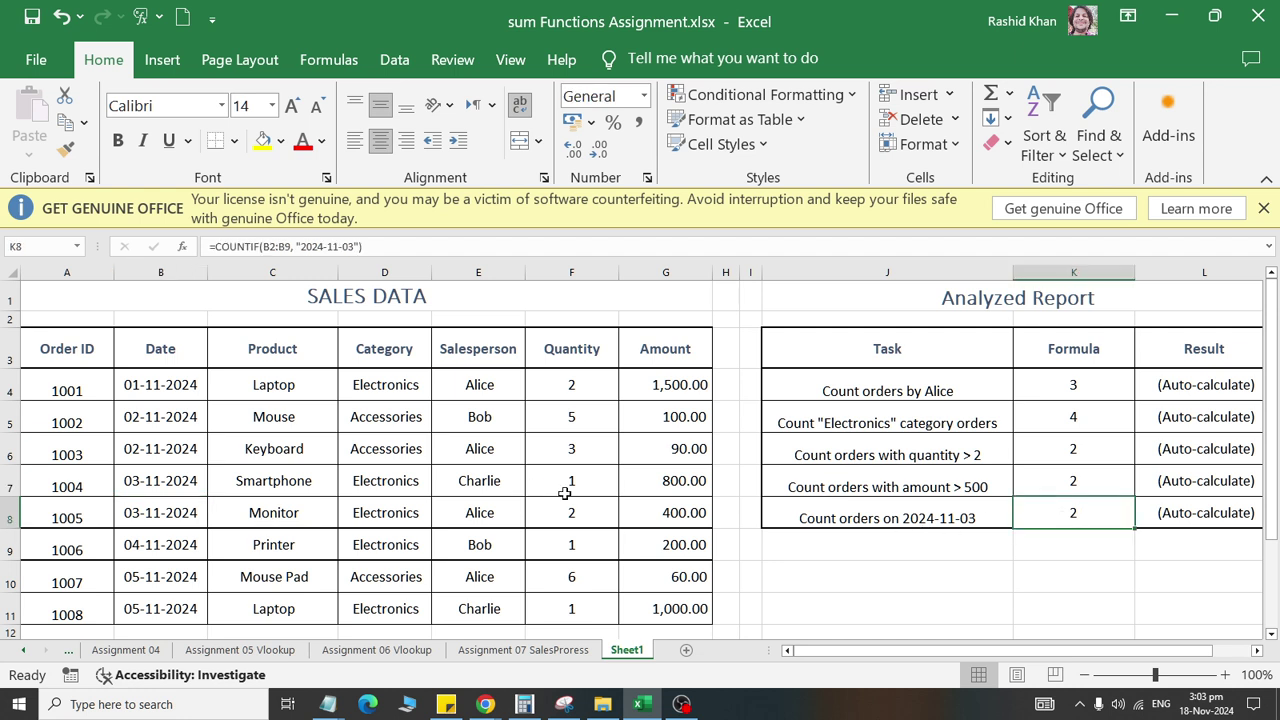
pyautogui.click(810, 516)
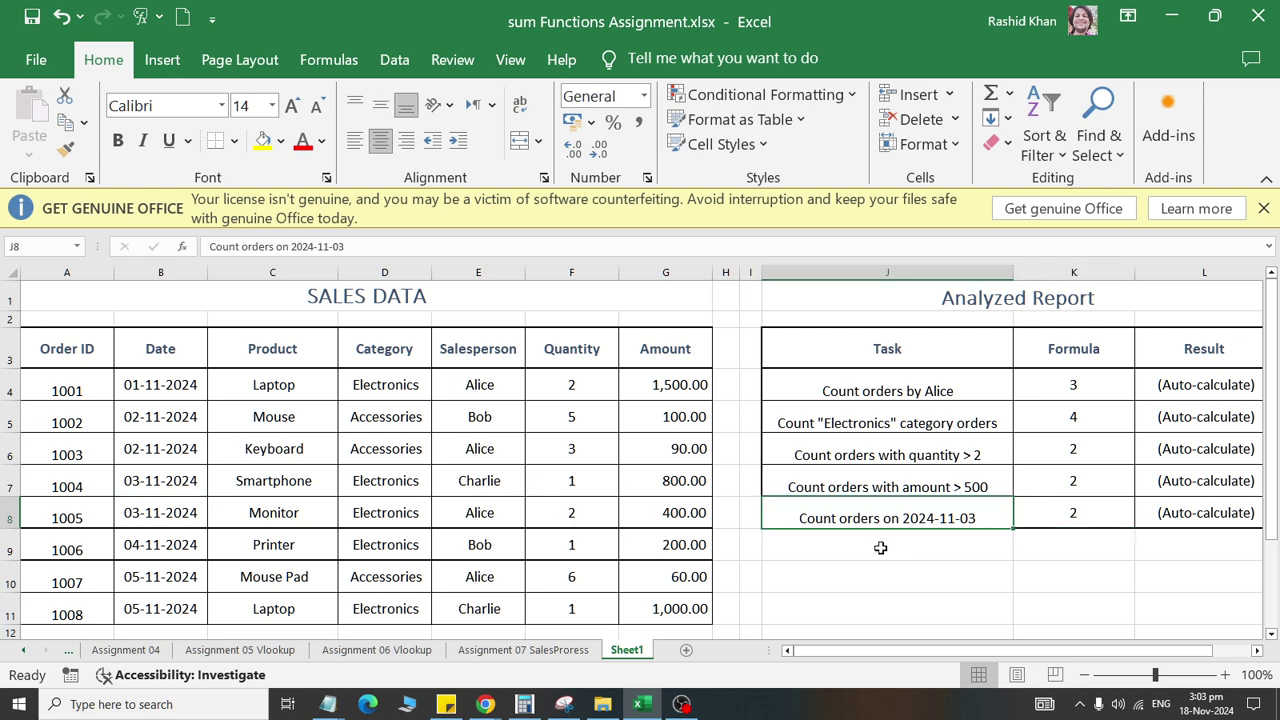
pyautogui.click(169, 471)
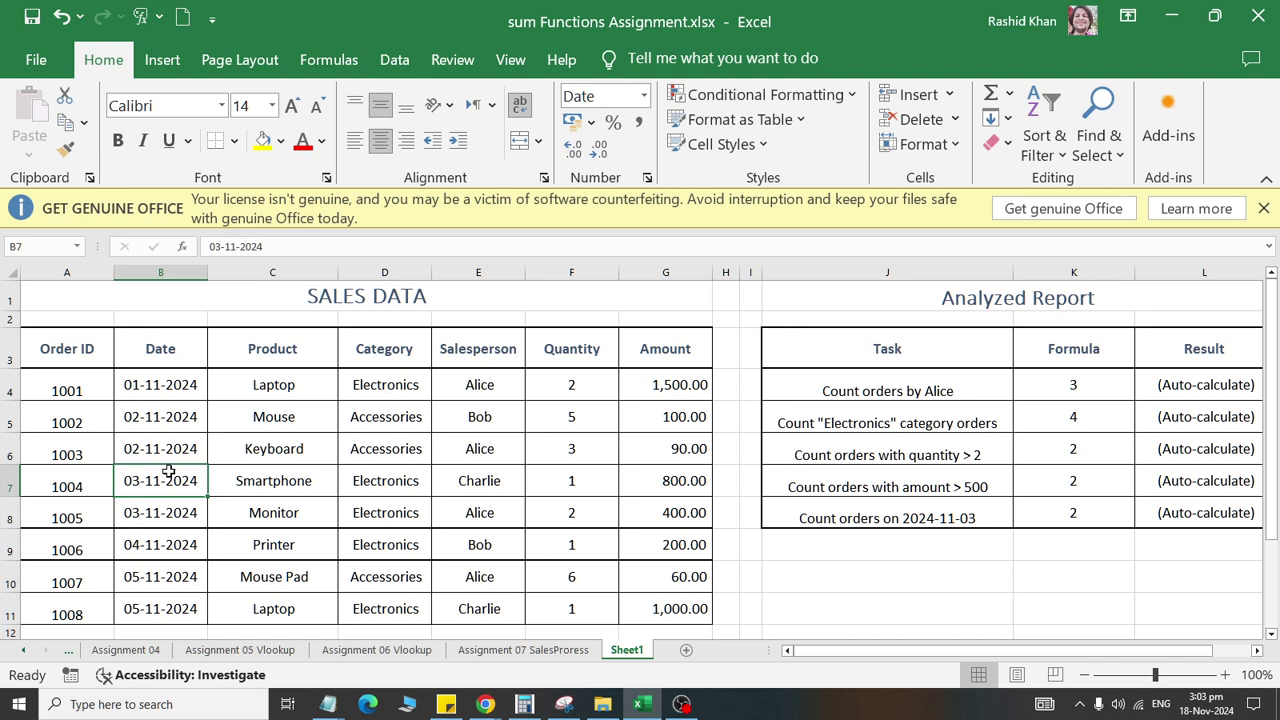
pyautogui.moveTo(1184, 366); pyautogui.dragTo(1188, 524)
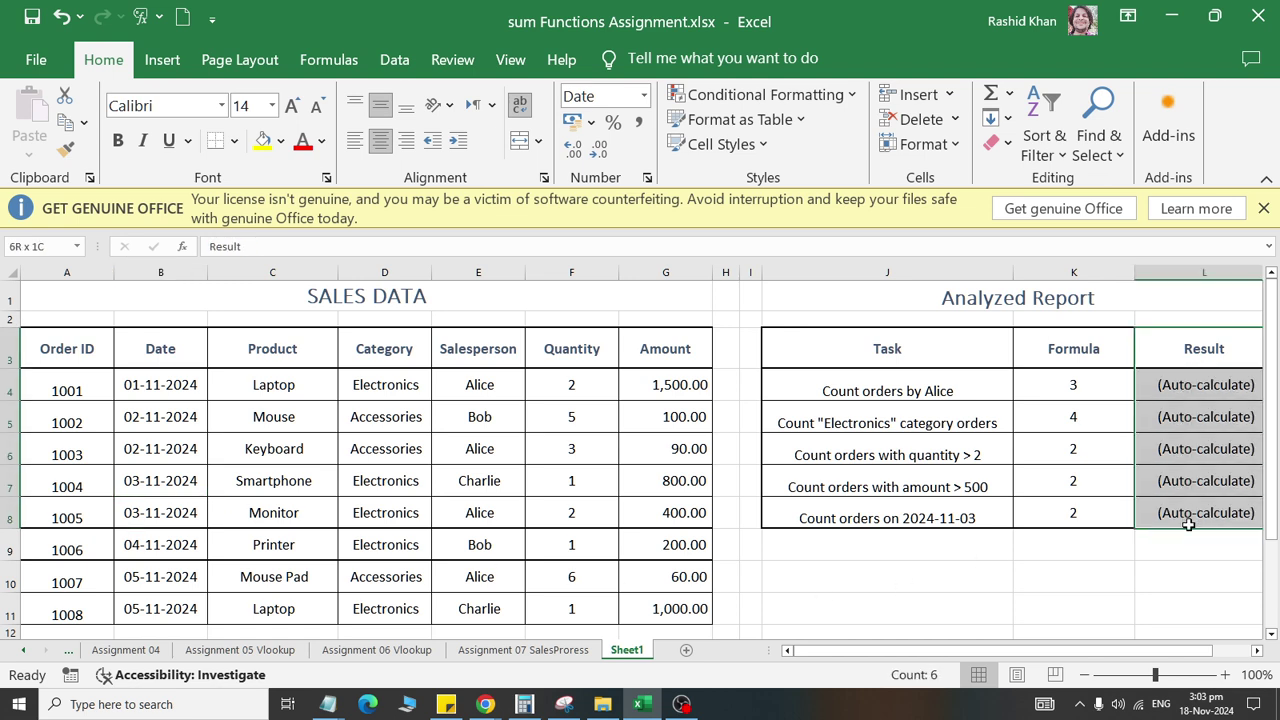
pyautogui.click(1042, 569)
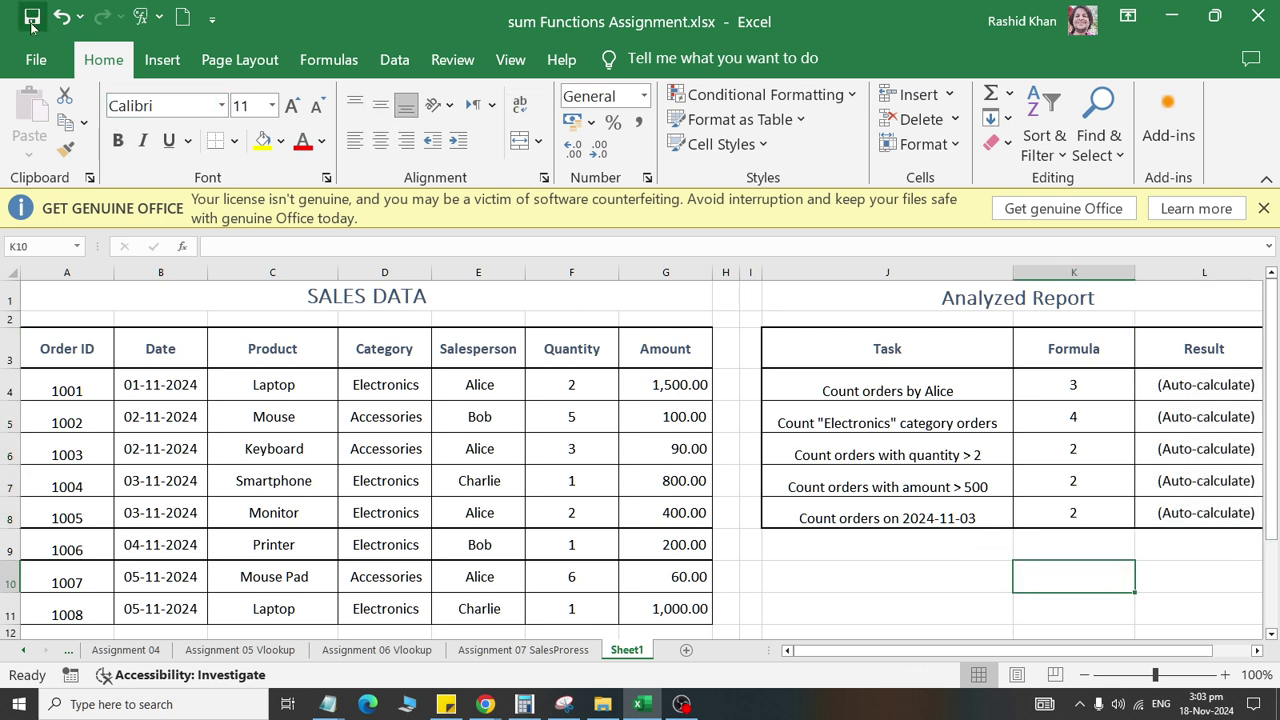
pyautogui.moveTo(683, 706)
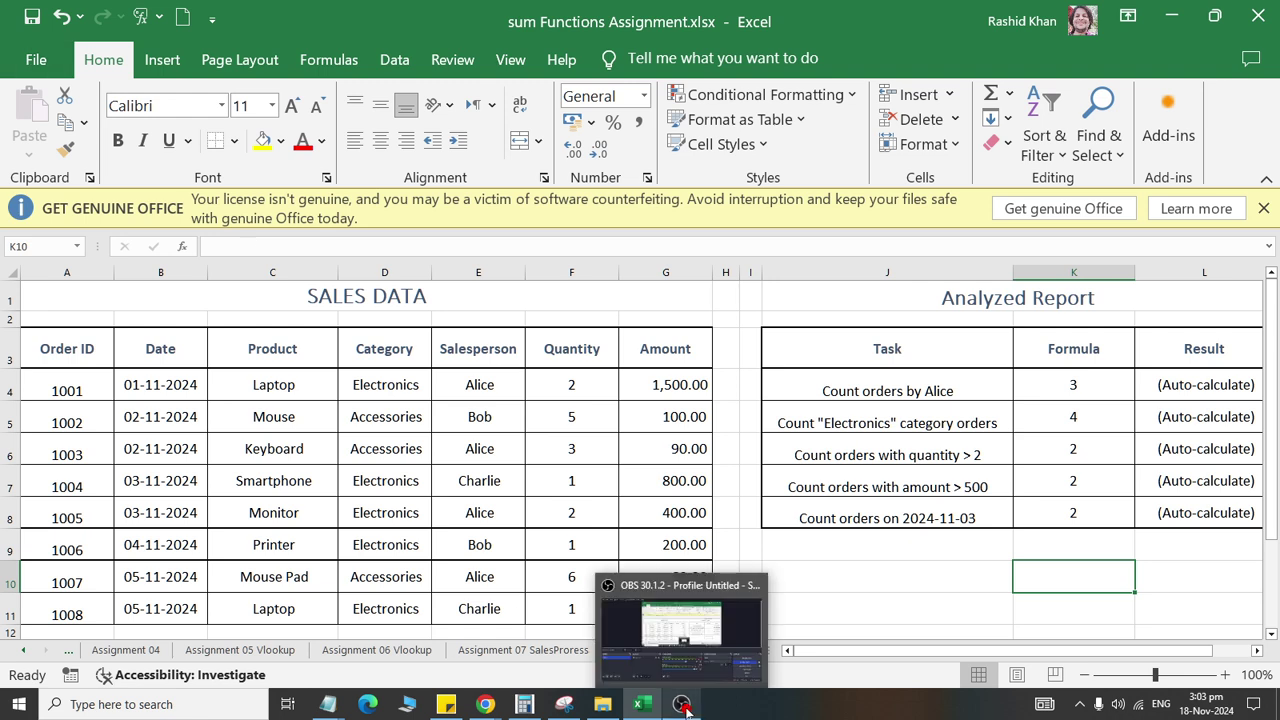